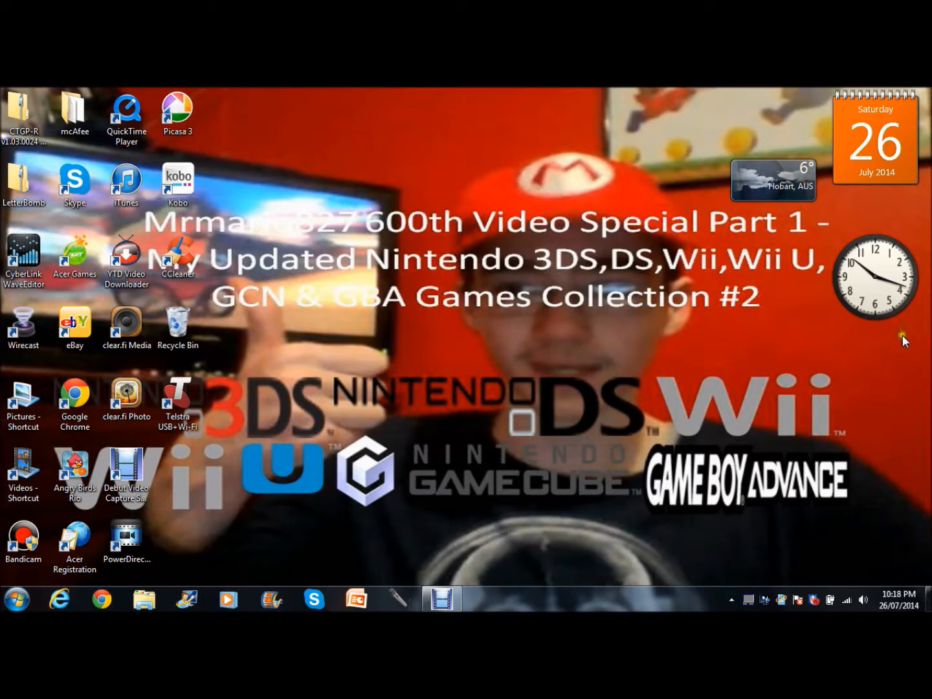
Dismiss the Windows prompt about changing the color scheme without choosing an option
mouse_move(861, 302)
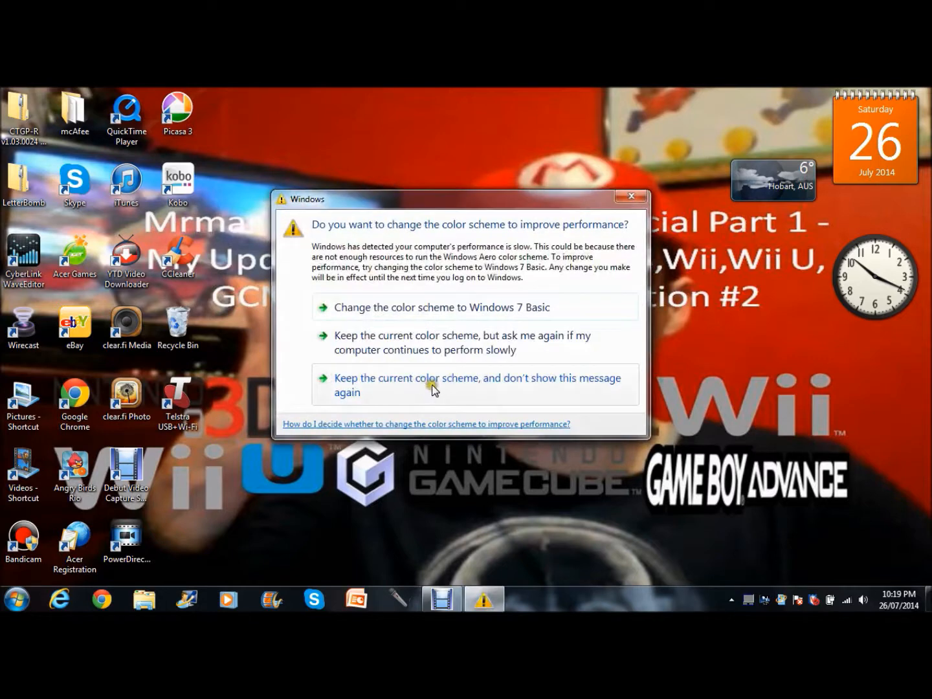
click(632, 197)
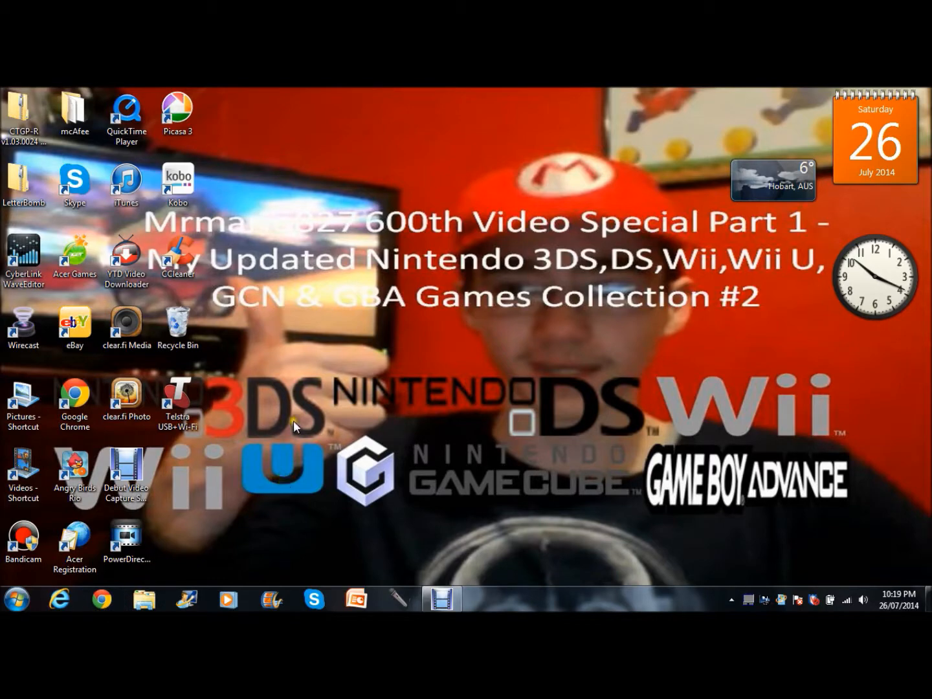
Open Windows Explorer and look through the Pictures library and the Documents library for the Mario Kart title images
click(154, 592)
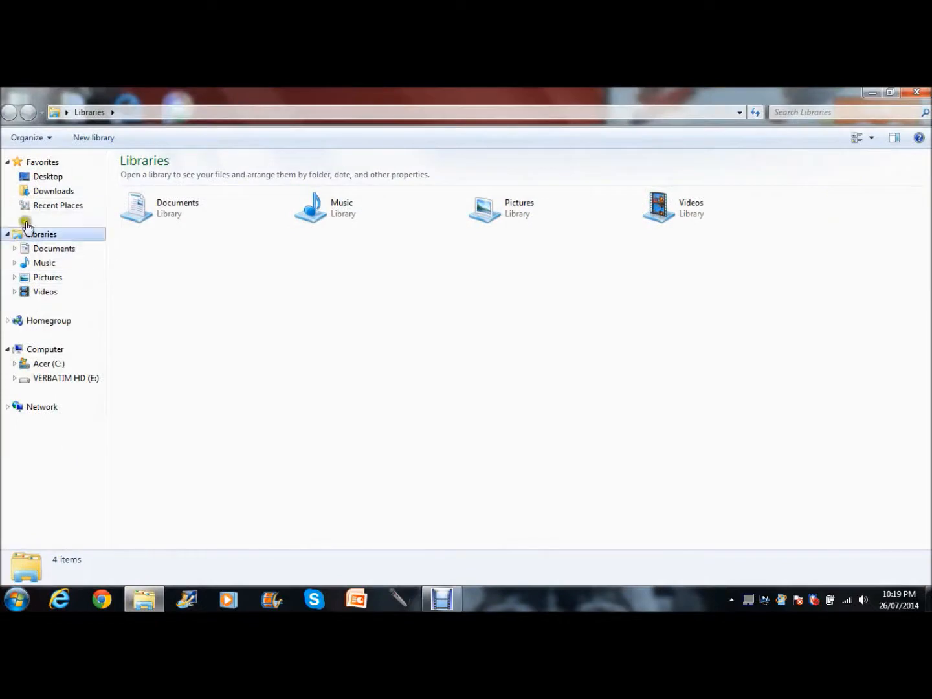
click(57, 280)
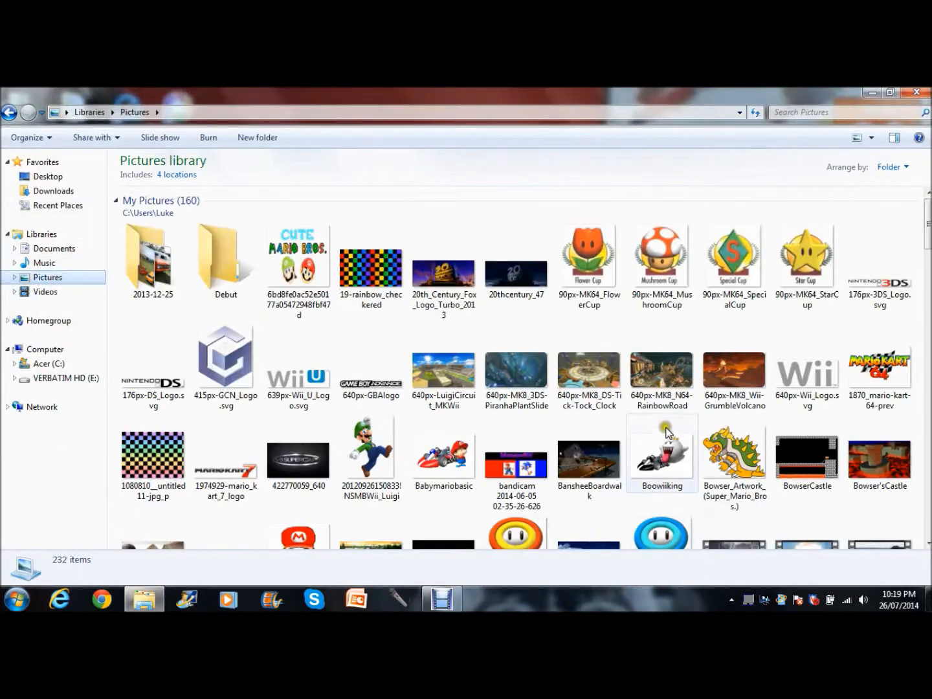
click(25, 254)
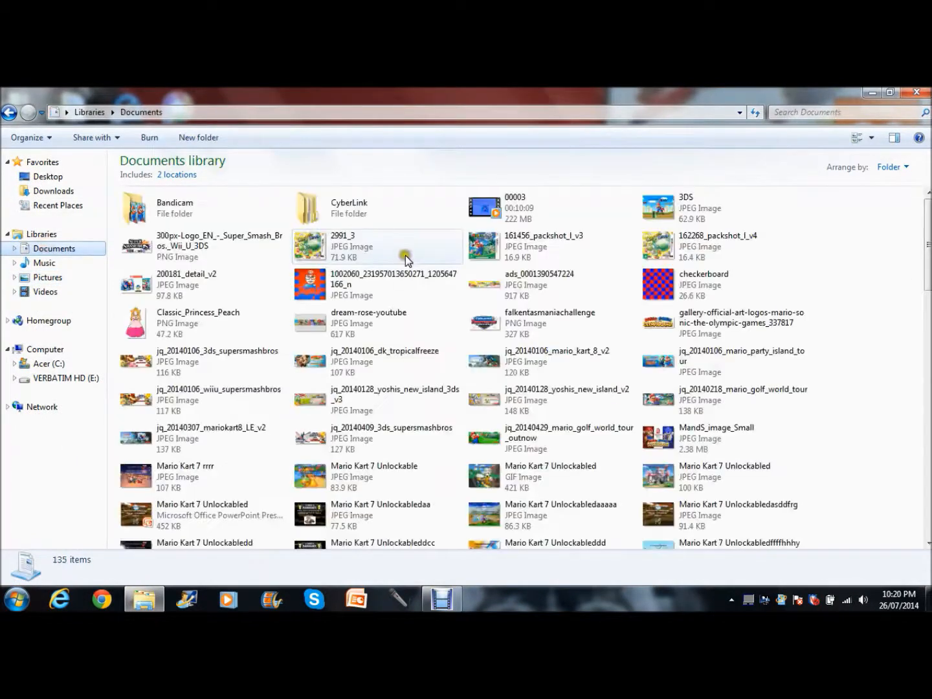
click(399, 327)
scroll(399, 331, down, 3)
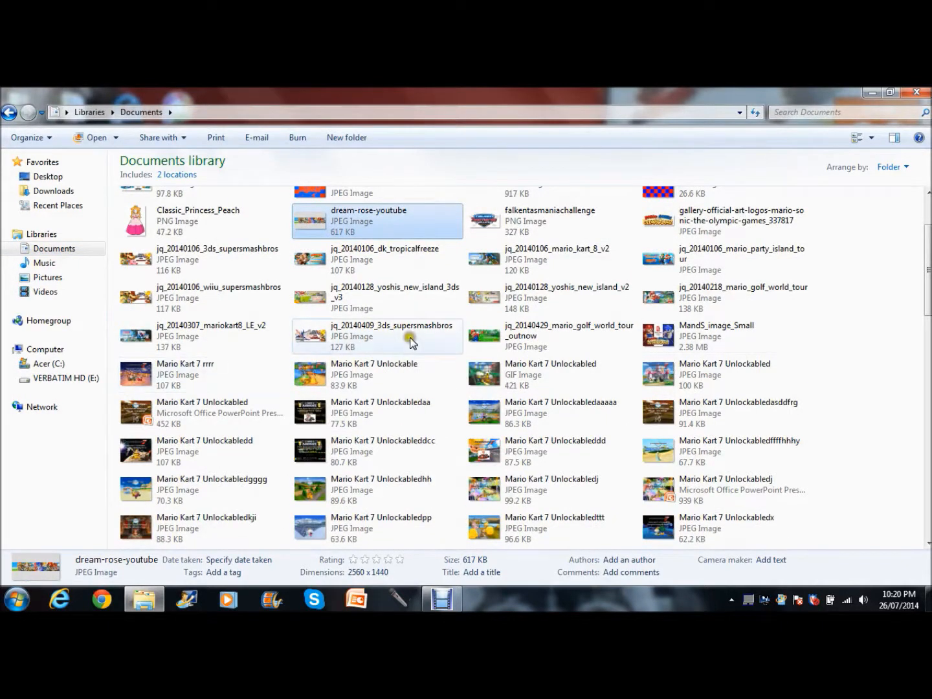
scroll(188, 496, down, 6)
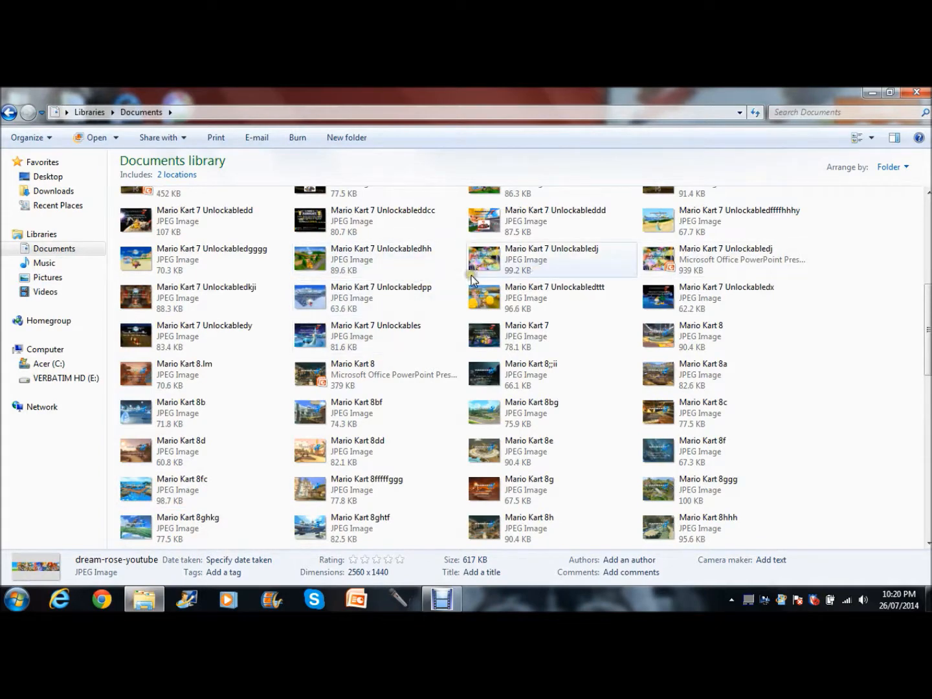
View the finished title image Mario Kart 7 Unlockabledttt, close it, and minimize the Explorer window
double_click(526, 309)
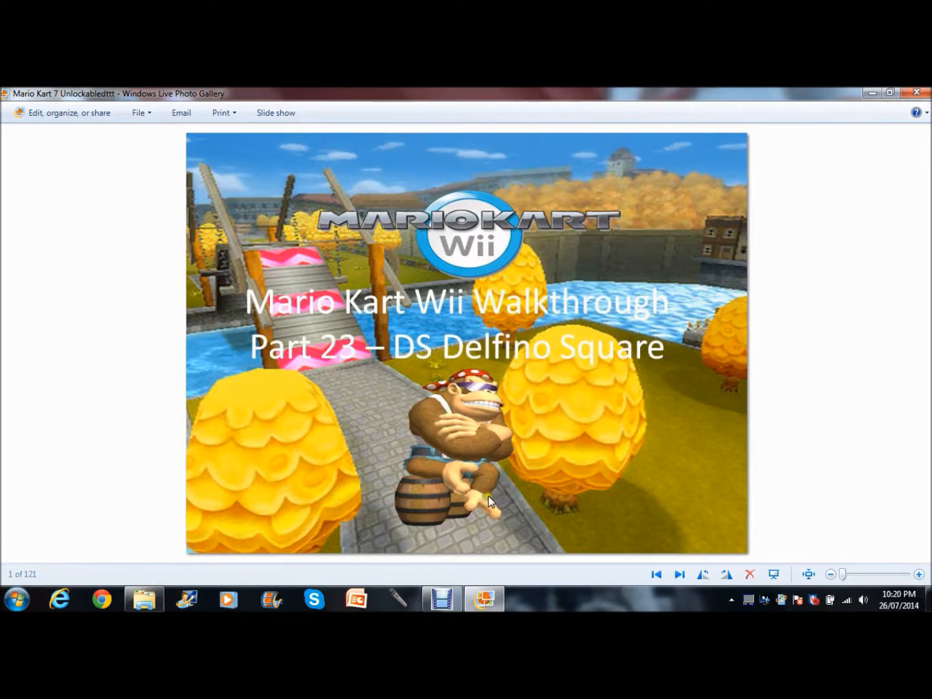
click(917, 92)
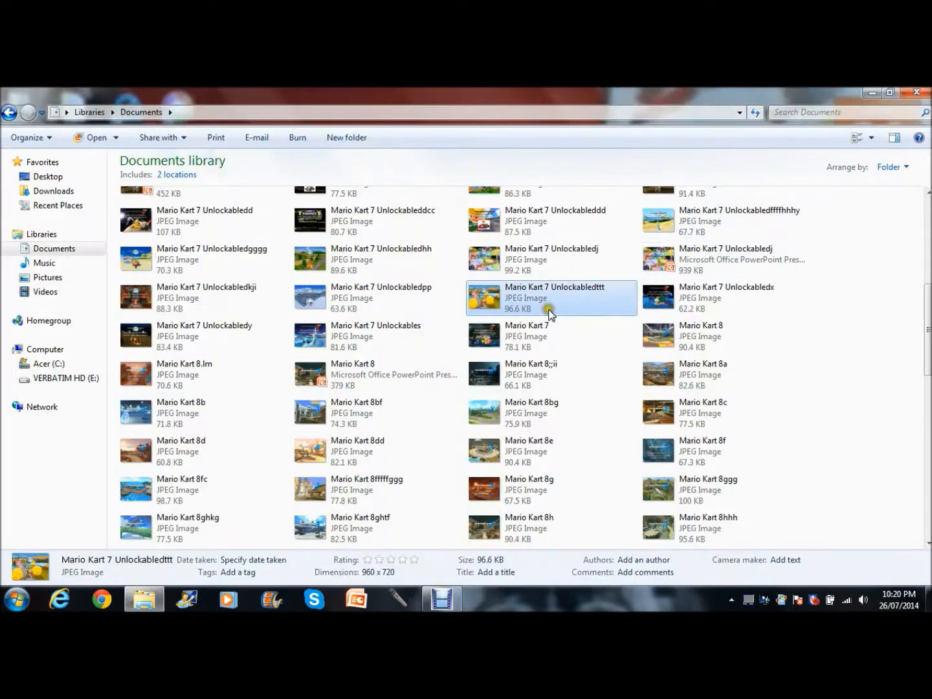
click(878, 302)
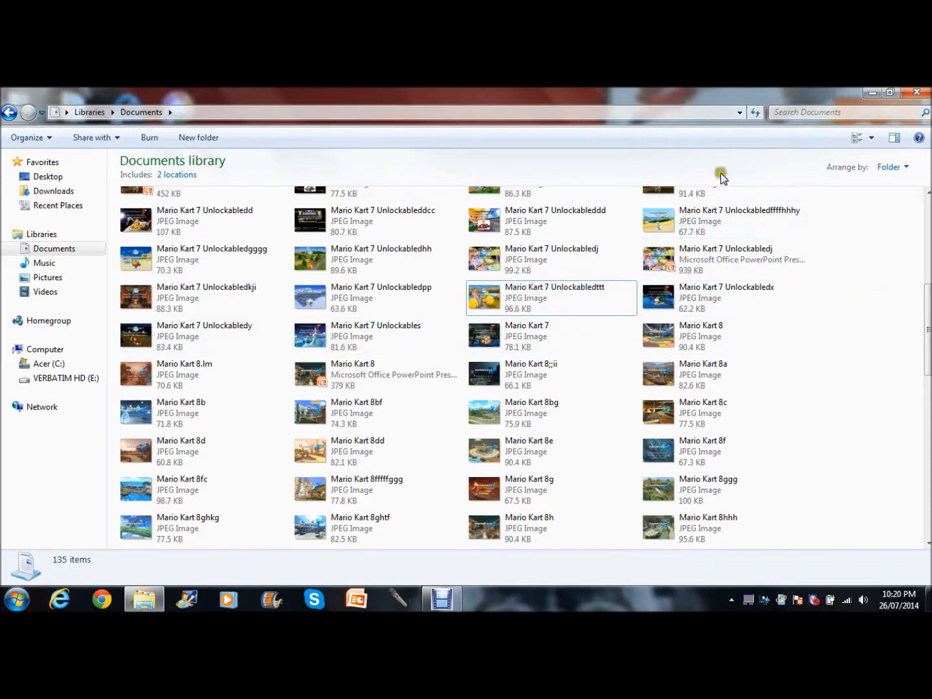
click(873, 93)
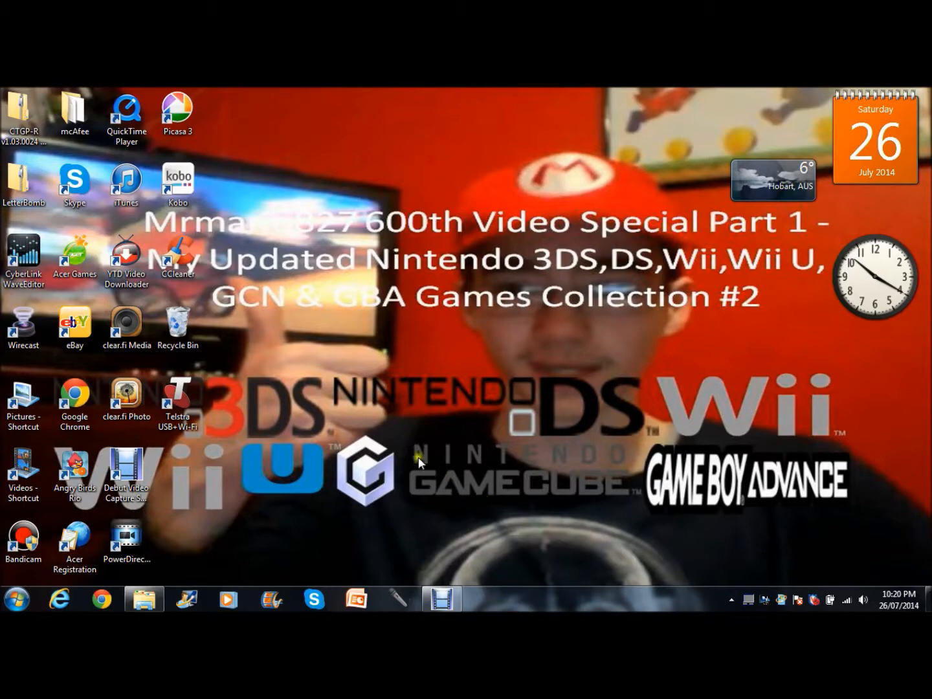
Start PowerPoint with a blank presentation and set the slide's background to a picture or texture fill
click(356, 599)
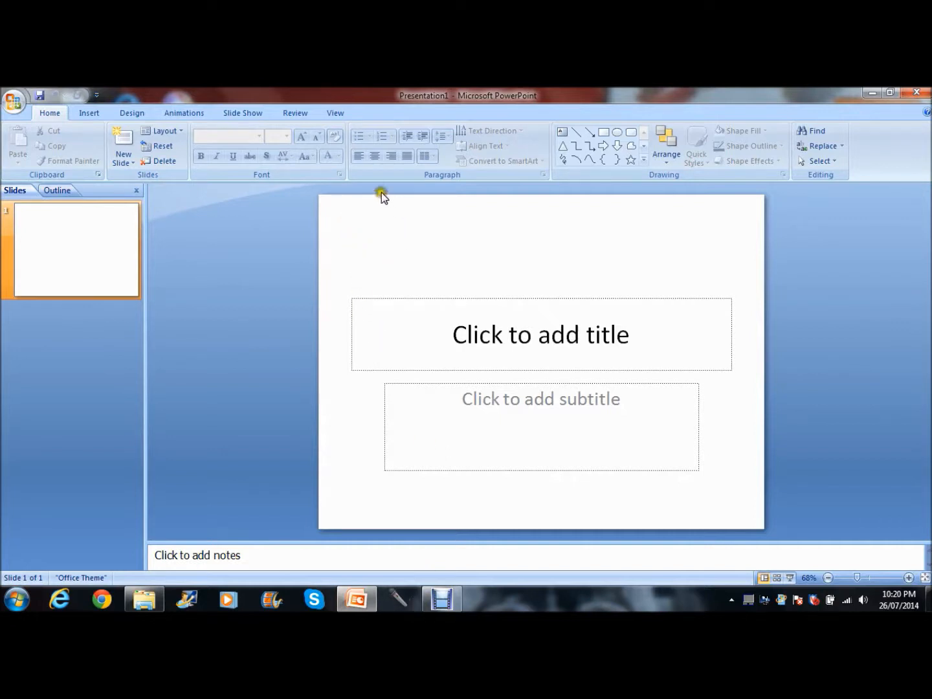
right_click(328, 220)
click(395, 355)
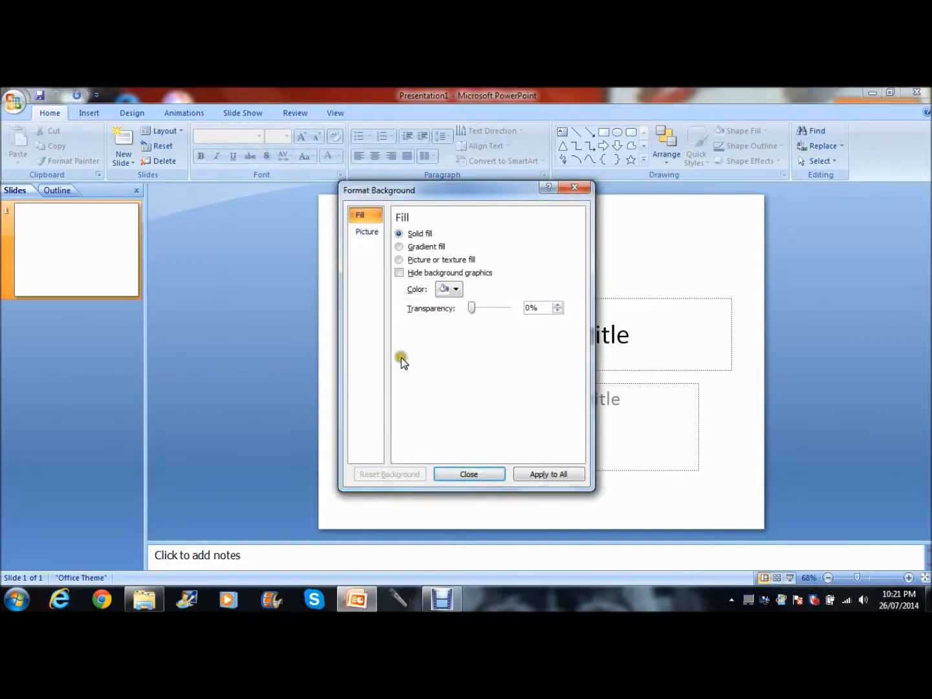
click(446, 259)
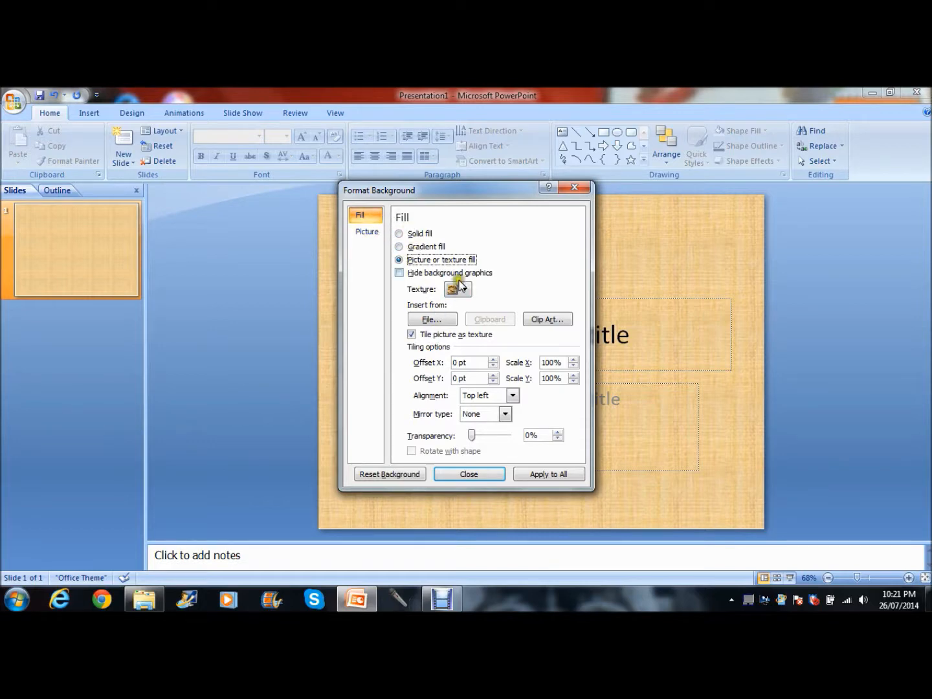
Fill the slide background with the luigi_s_mansion_2__dark_moon__hd_wallpaper image from the Pictures library and close the background settings
click(439, 318)
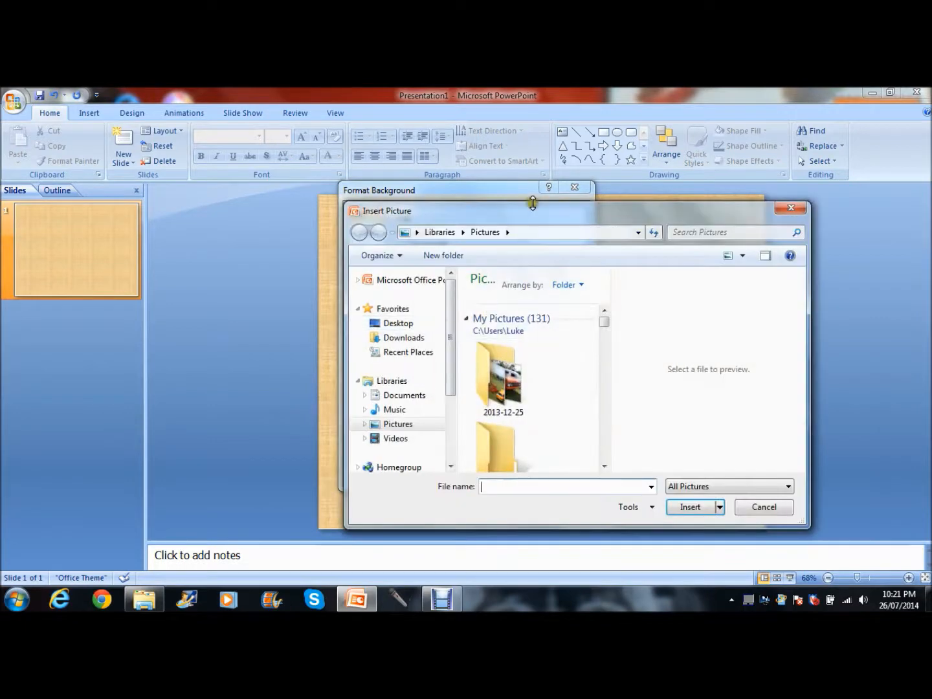
drag(533, 208, 508, 189)
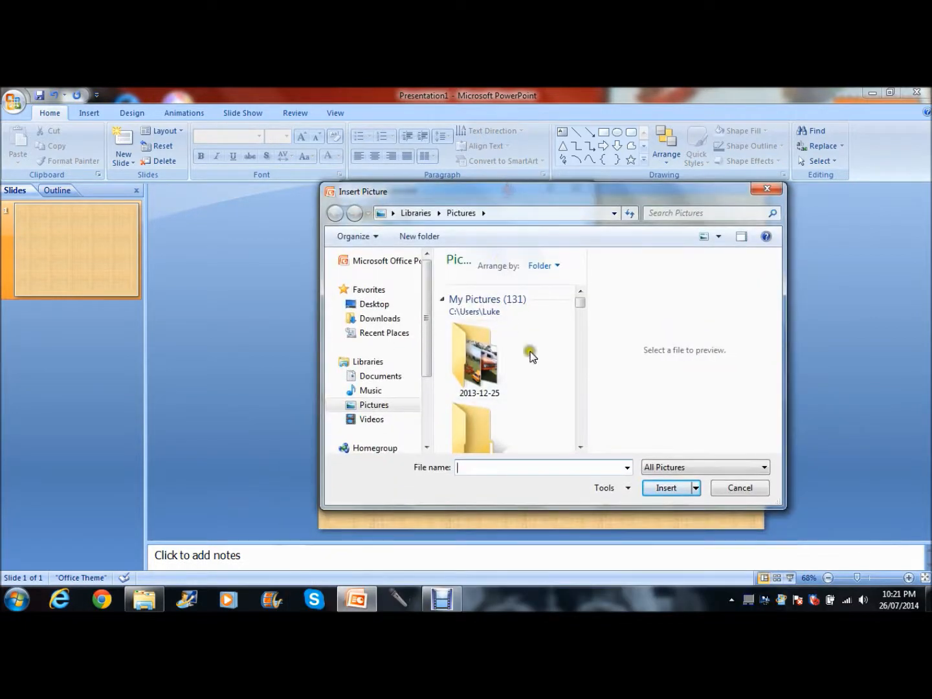
scroll(540, 375, down, 1)
scroll(540, 374, down, 10)
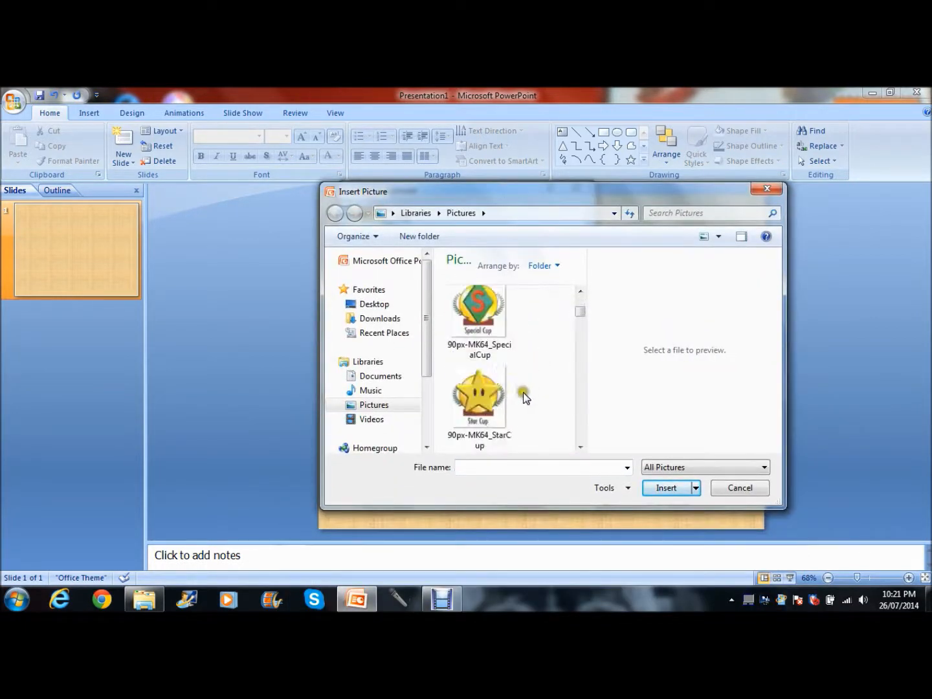
scroll(531, 343, up, 1)
scroll(533, 334, up, 5)
scroll(532, 358, down, 6)
scroll(533, 364, down, 8)
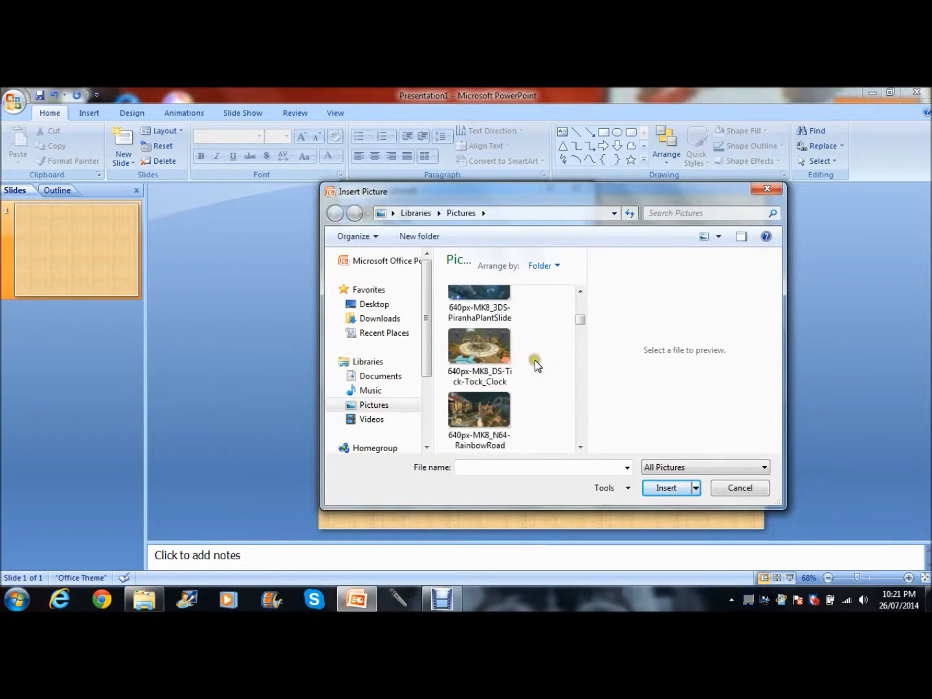
scroll(535, 363, down, 5)
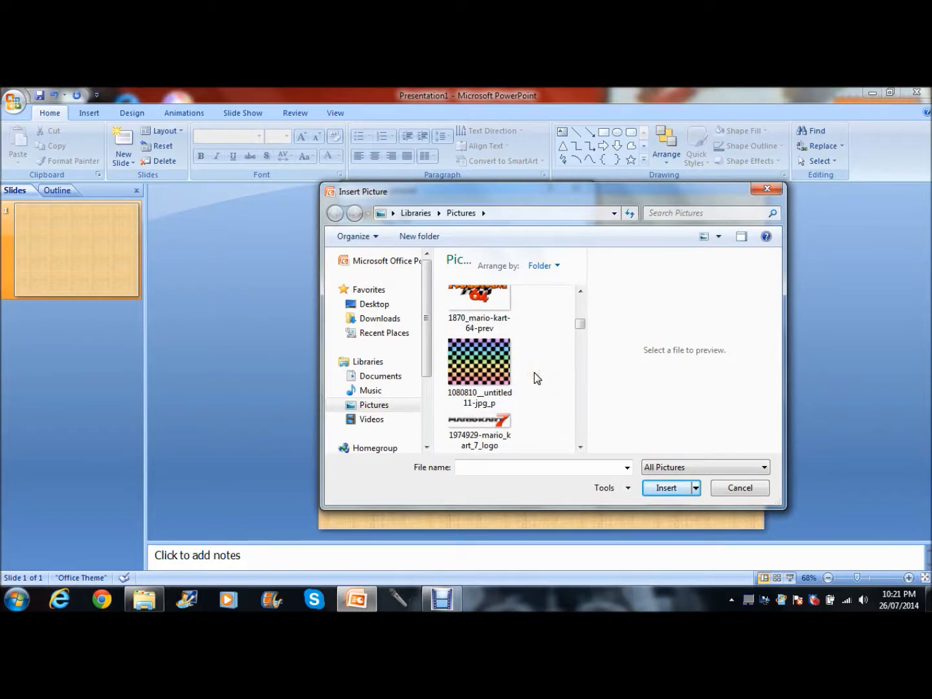
scroll(537, 363, down, 6)
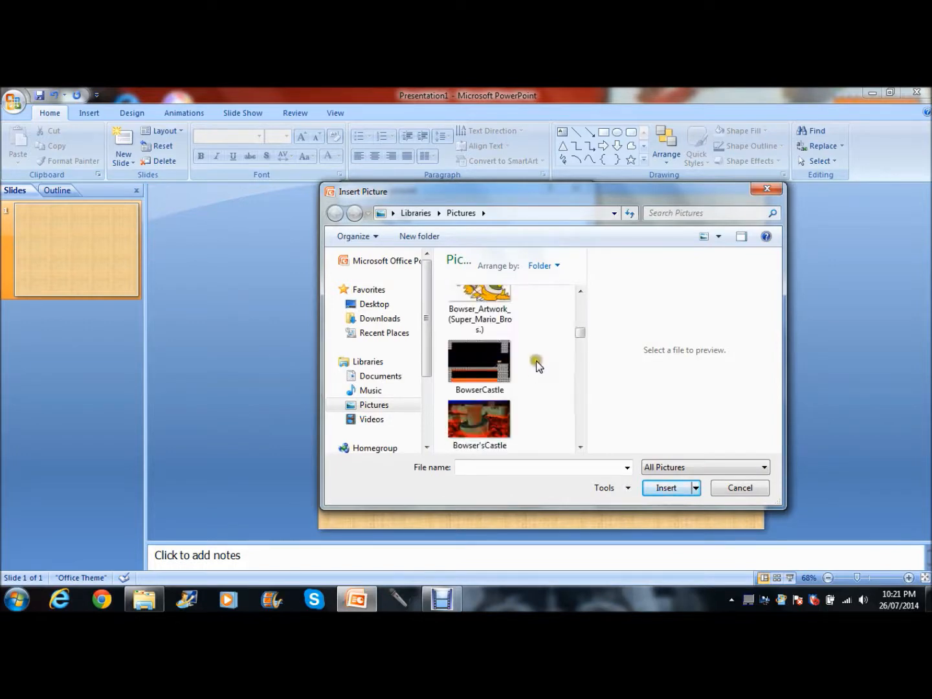
scroll(443, 430, down, 2)
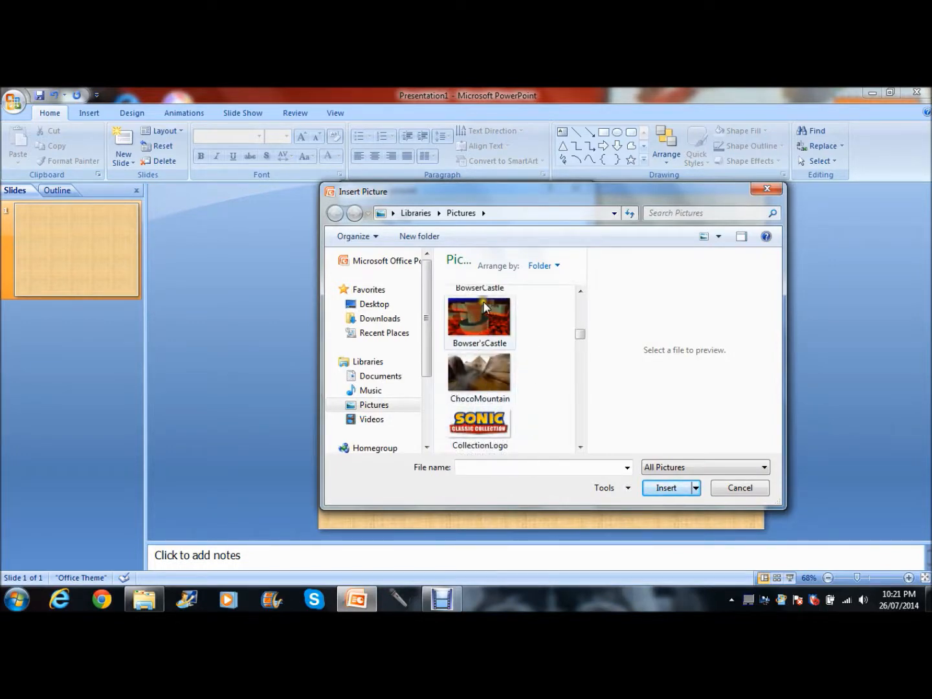
scroll(511, 343, down, 8)
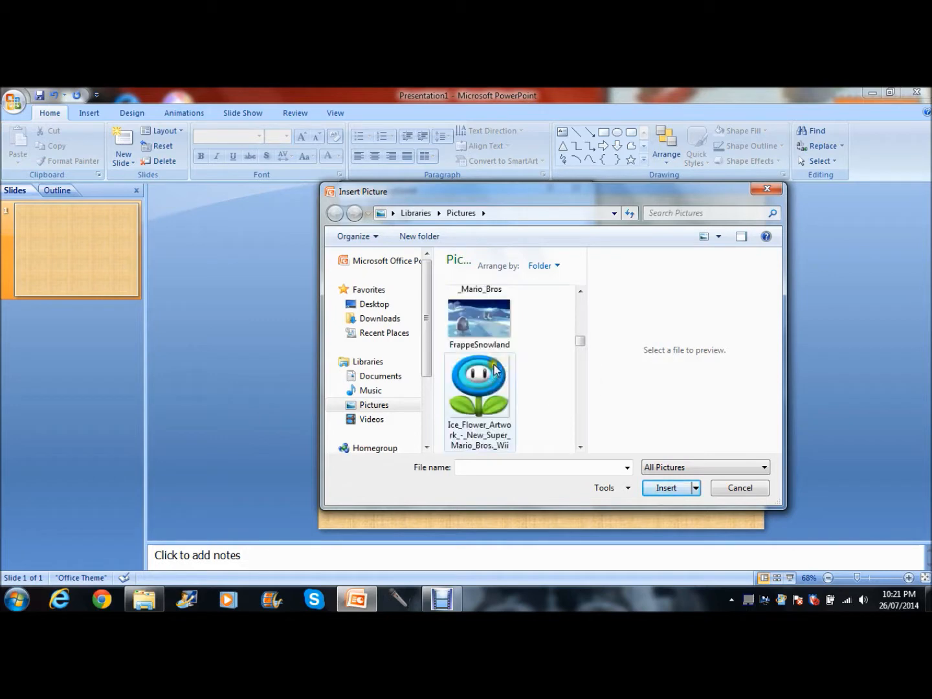
scroll(496, 375, down, 2)
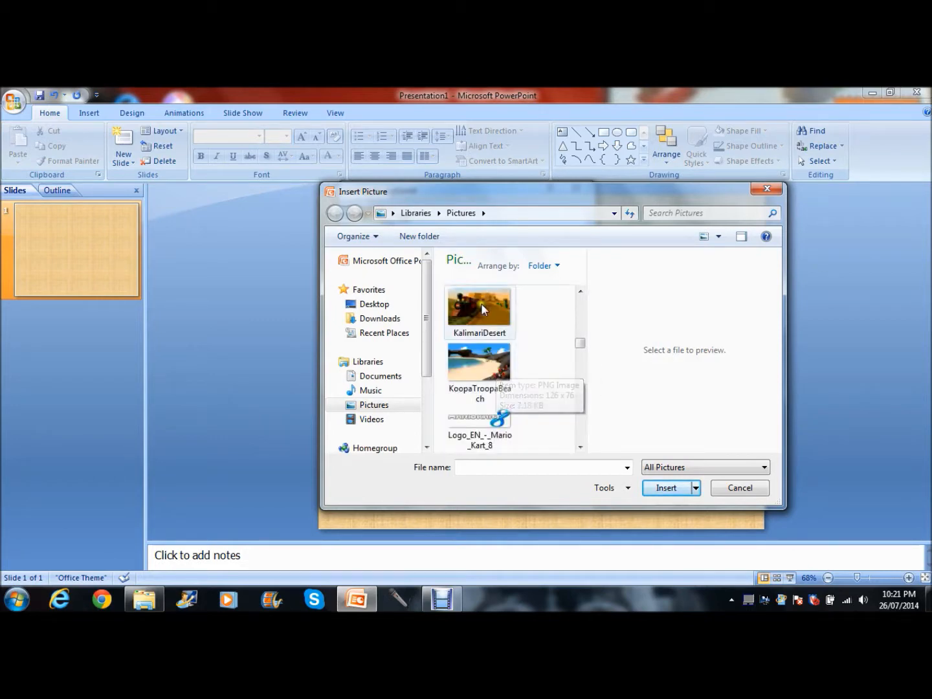
scroll(485, 326, down, 2)
scroll(492, 314, down, 1)
scroll(495, 337, up, 3)
click(475, 343)
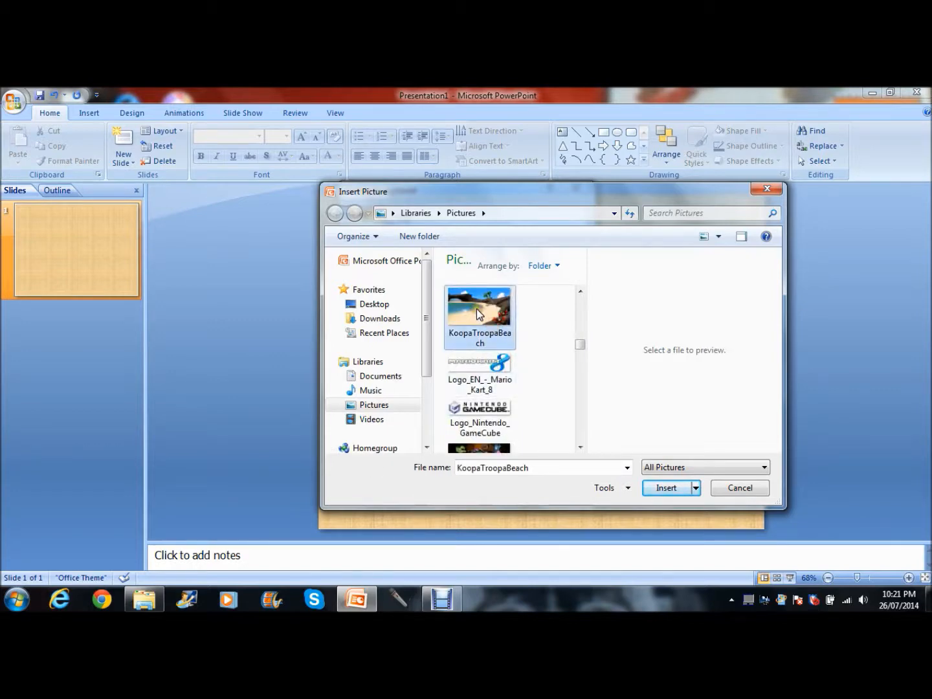
scroll(475, 379, down, 2)
scroll(476, 384, down, 1)
click(475, 384)
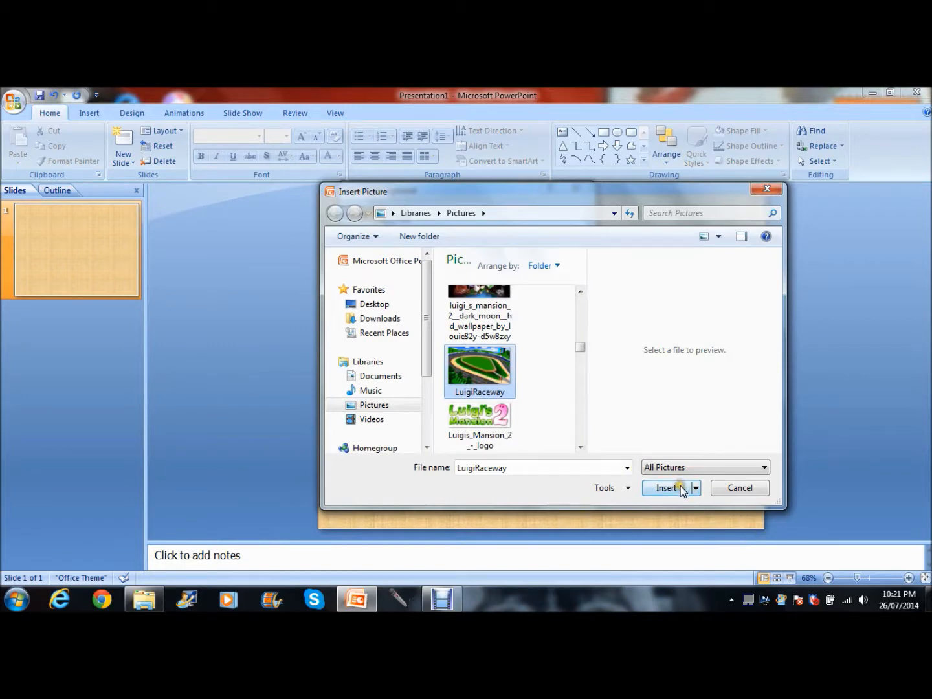
scroll(535, 382, down, 3)
scroll(536, 388, up, 5)
click(483, 358)
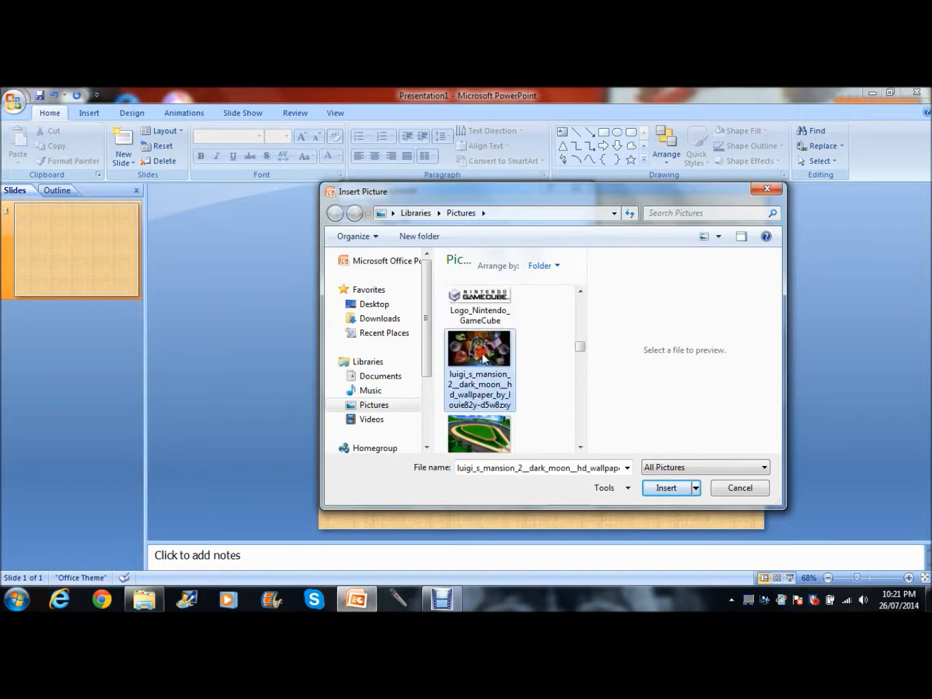
click(664, 487)
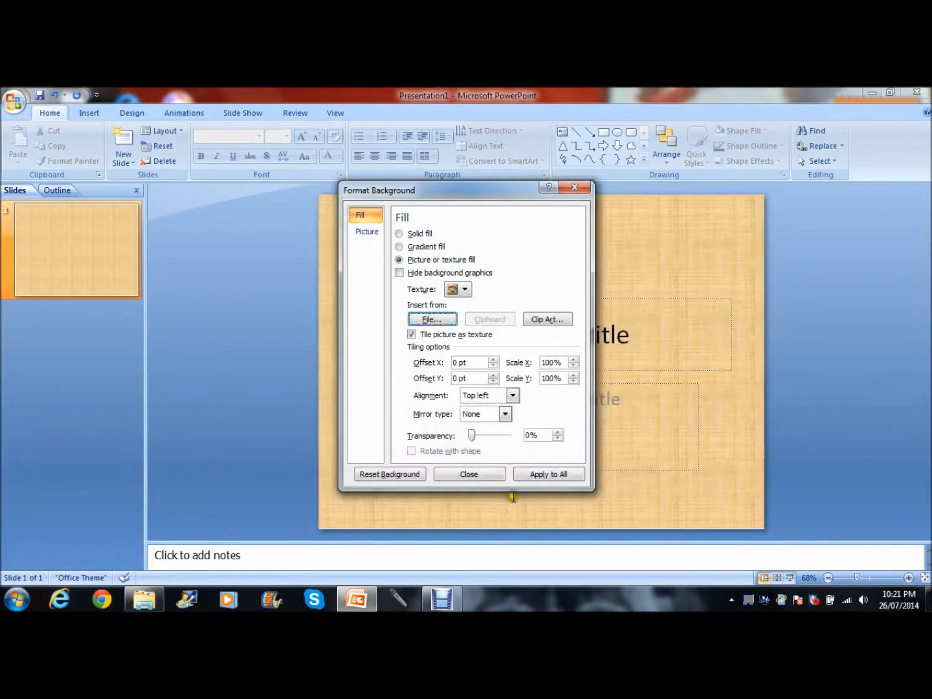
click(461, 474)
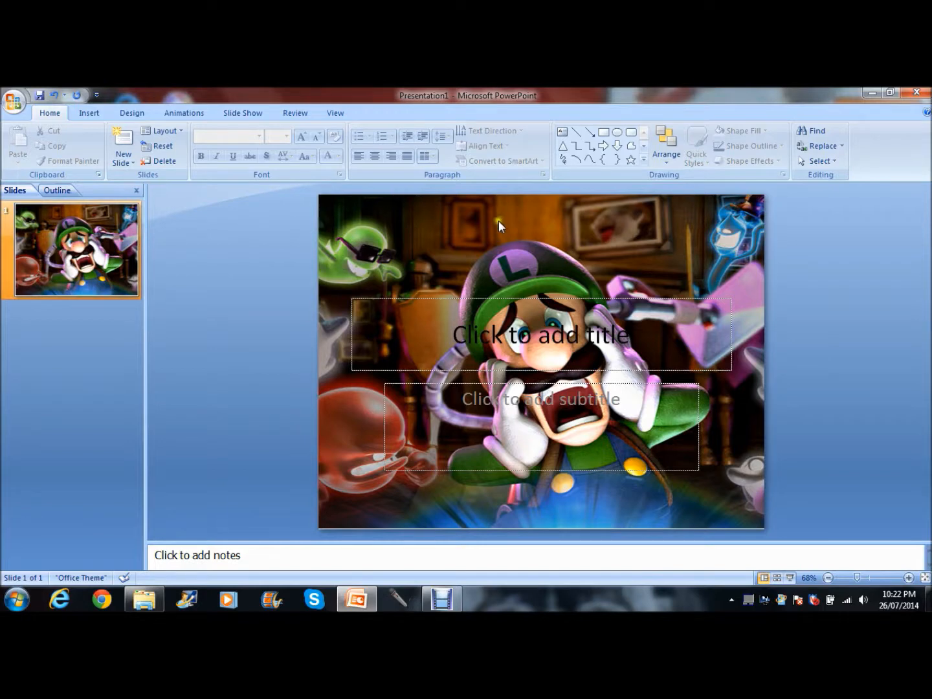
Switch to Windows Explorer and look through the saved images and presentations in the Documents library
click(149, 594)
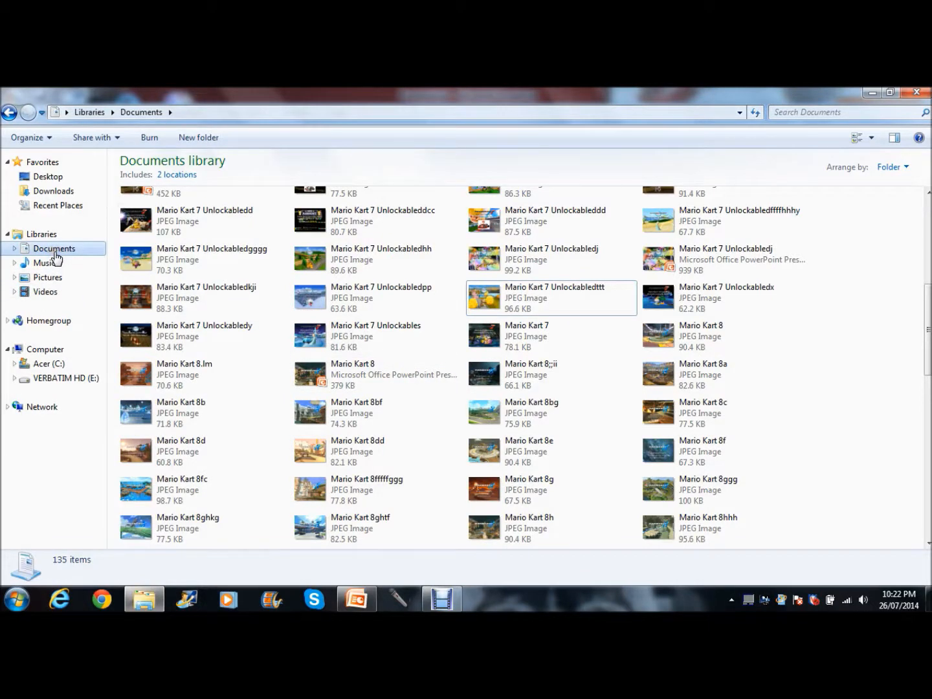
scroll(234, 318, up, 5)
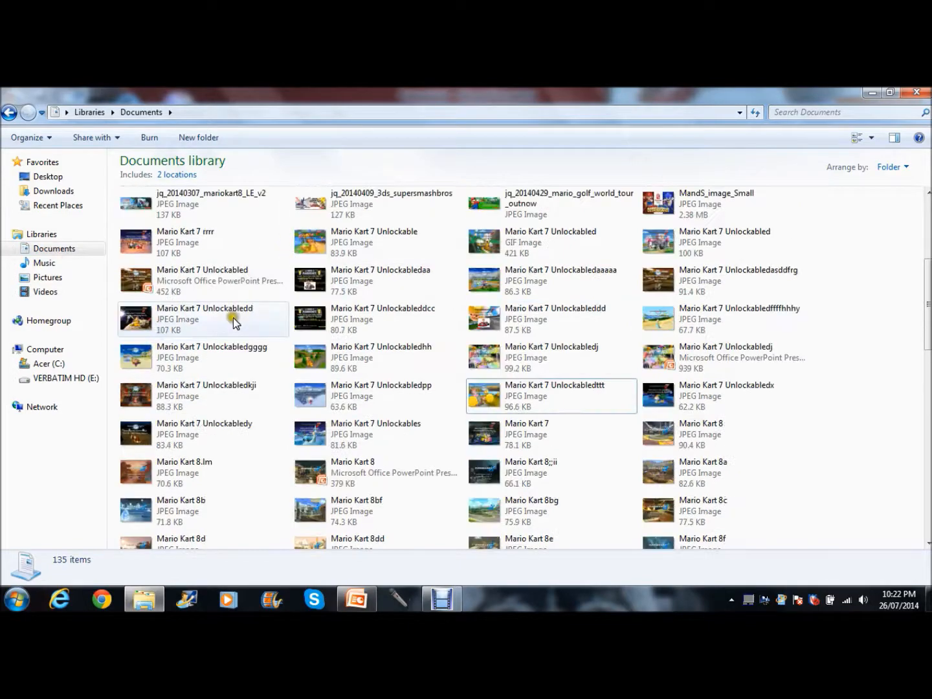
scroll(777, 415, down, 15)
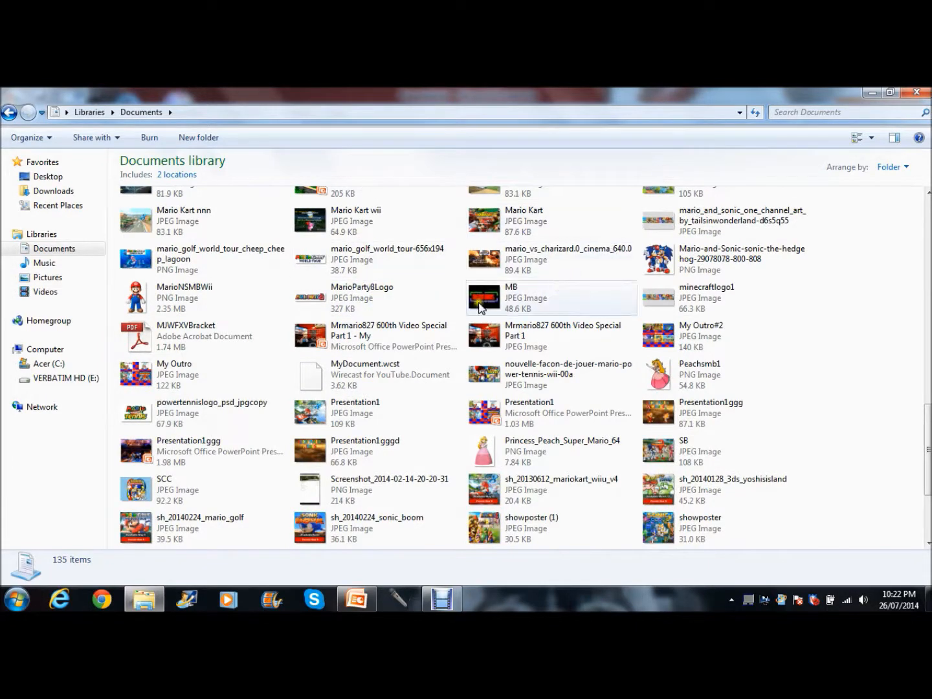
scroll(209, 279, down, 3)
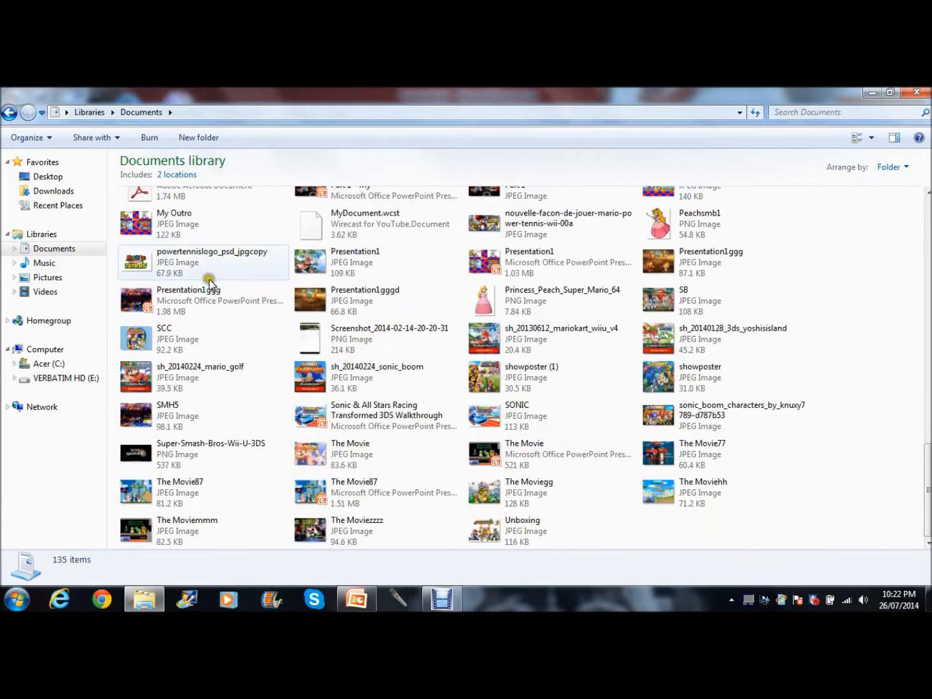
View the 639px-Wii_U_Logo.svg image from the Pictures library and close the viewer
click(29, 278)
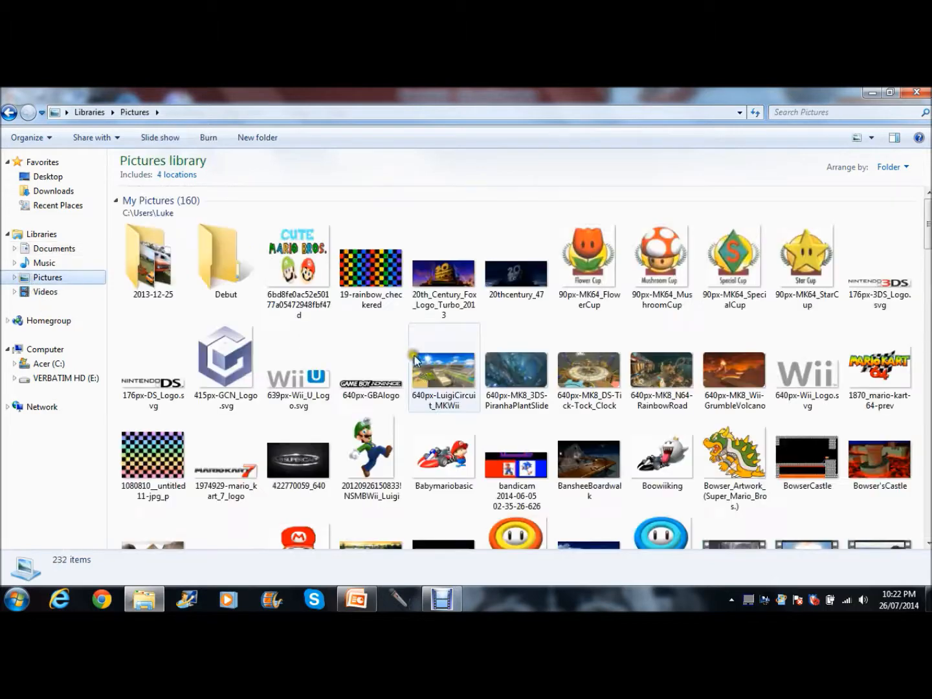
click(278, 382)
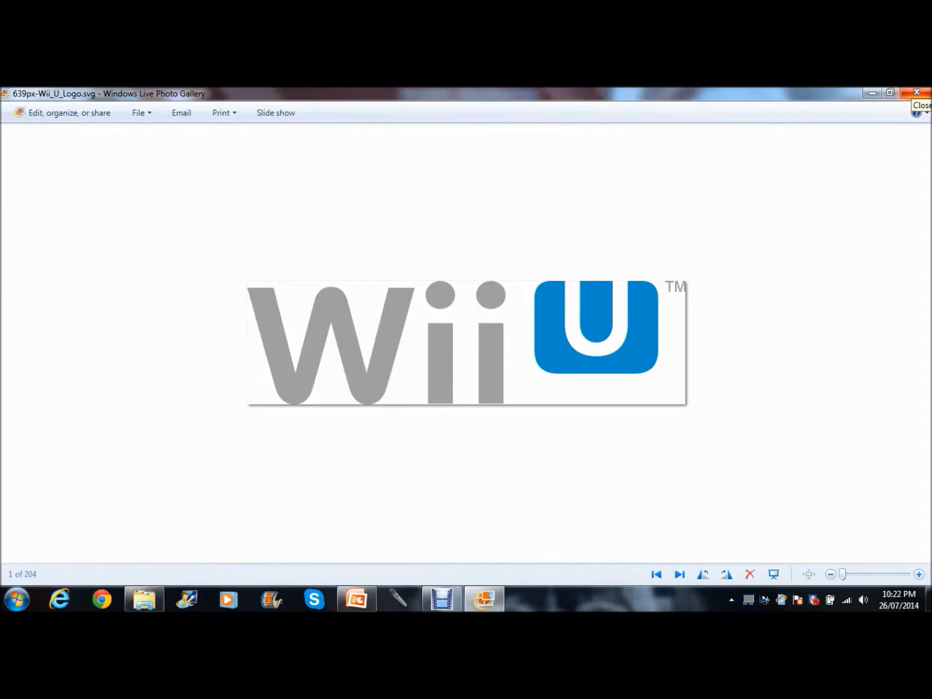
click(917, 92)
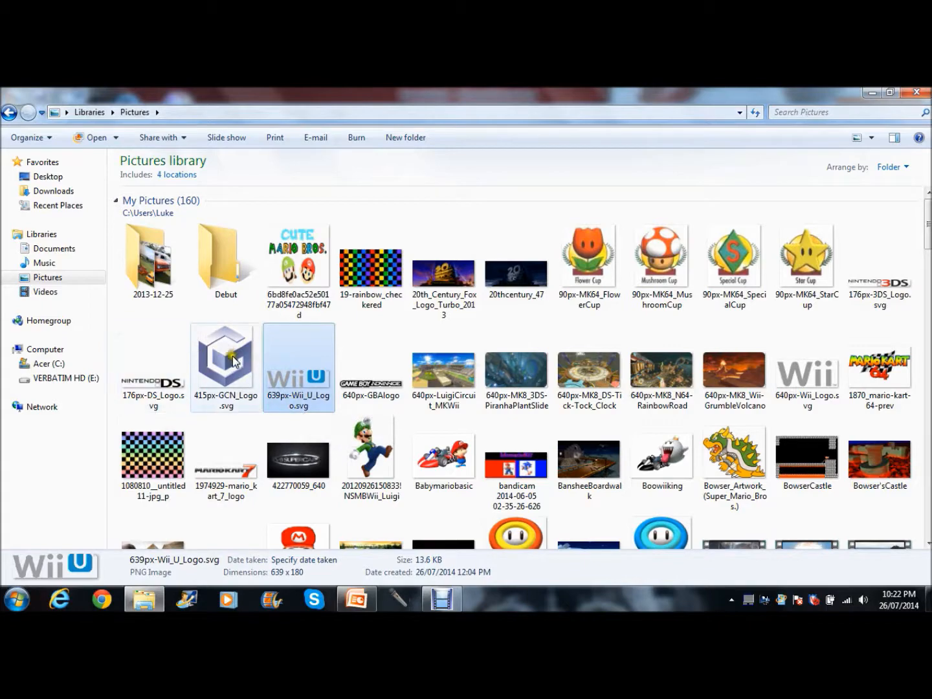
scroll(154, 363, down, 5)
scroll(360, 316, up, 3)
double_click(360, 310)
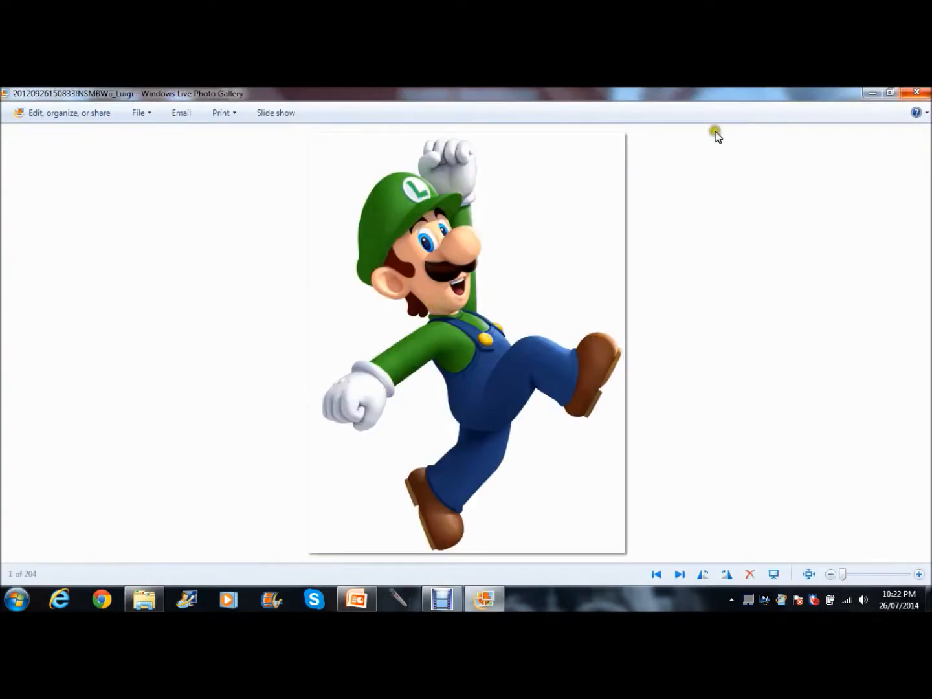
click(917, 92)
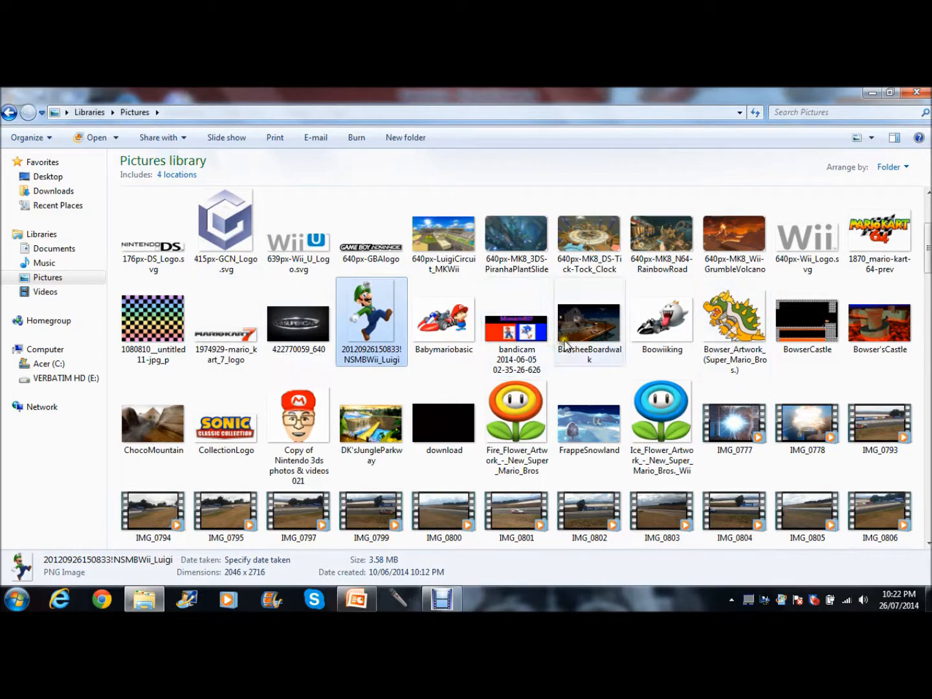
double_click(657, 317)
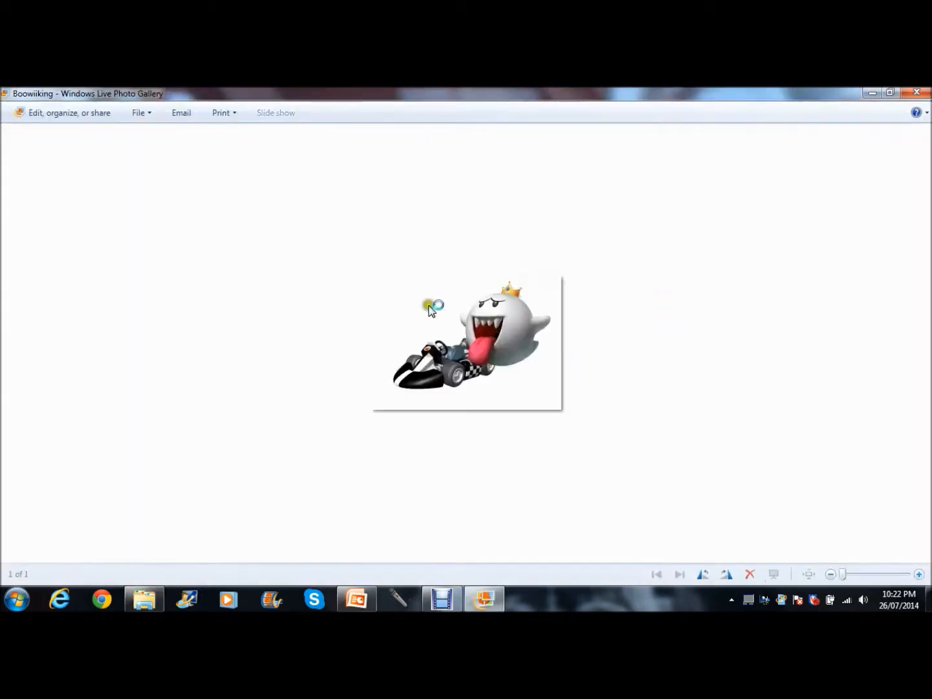
click(917, 93)
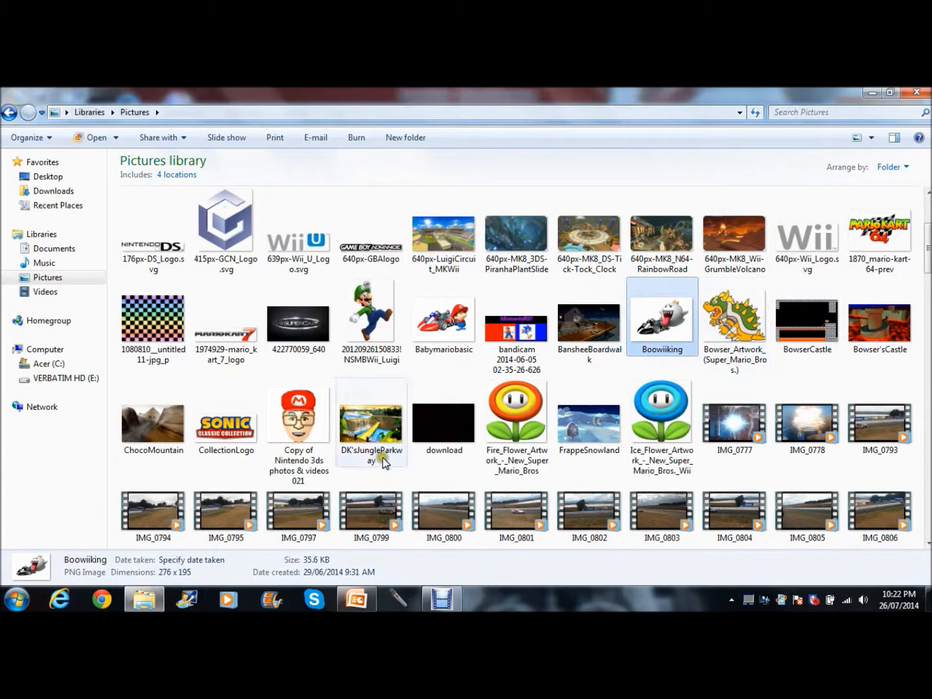
Find the Luigis_Mansion_2_-_logo image in the Pictures library, preview it and close the viewer
scroll(334, 327, down, 5)
scroll(337, 372, up, 6)
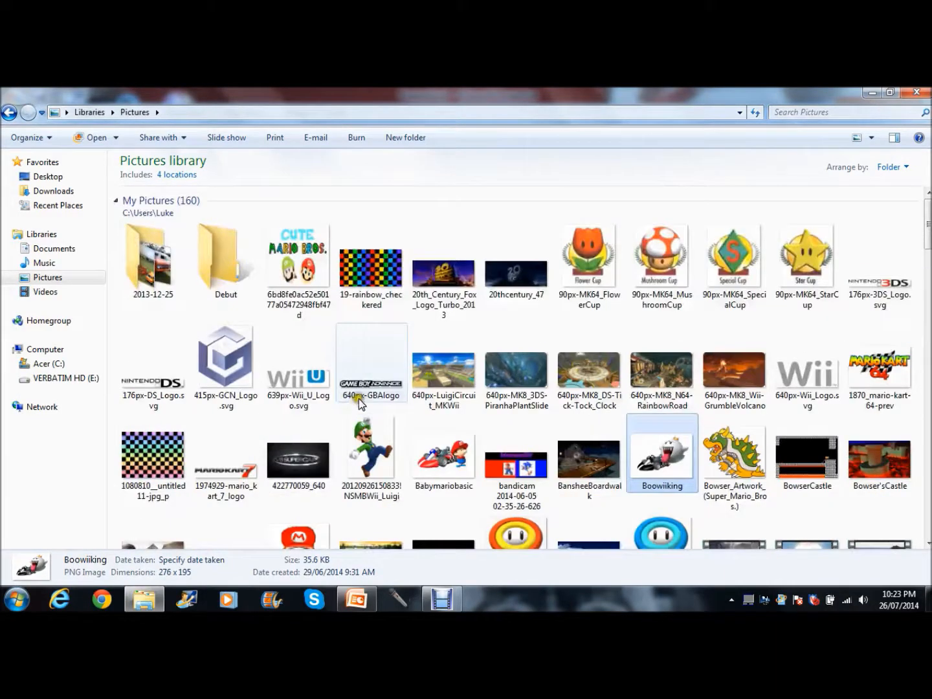
scroll(359, 402, down, 5)
click(358, 600)
click(360, 599)
scroll(251, 392, up, 6)
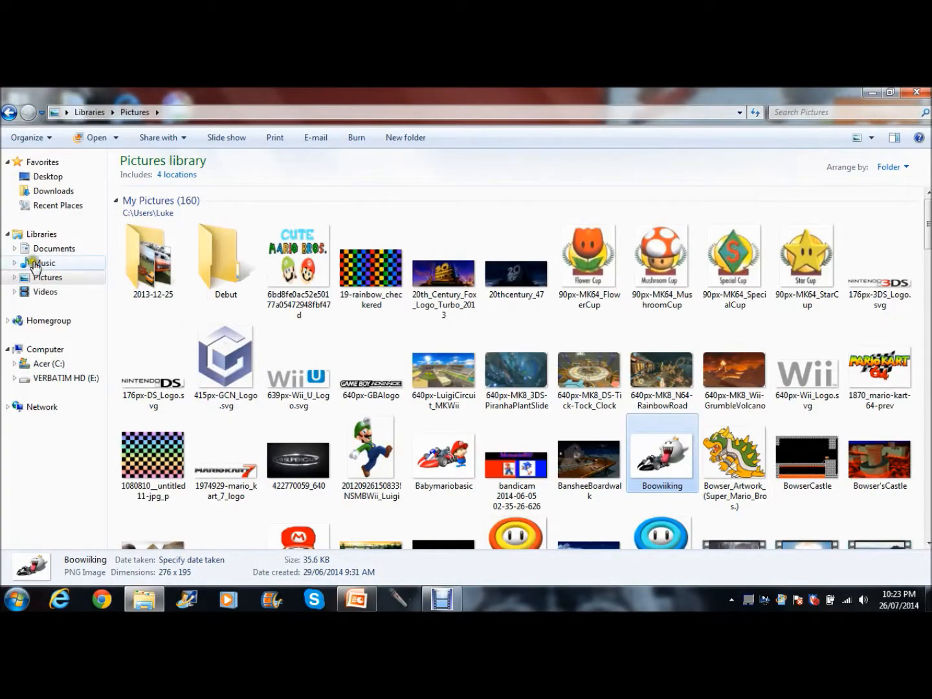
scroll(298, 324, down, 6)
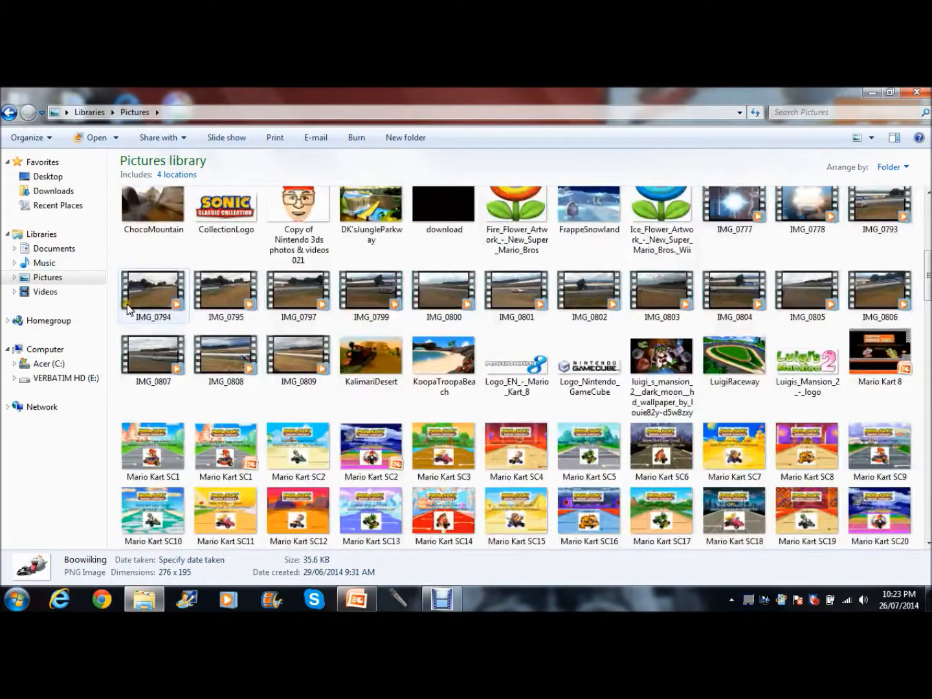
click(841, 375)
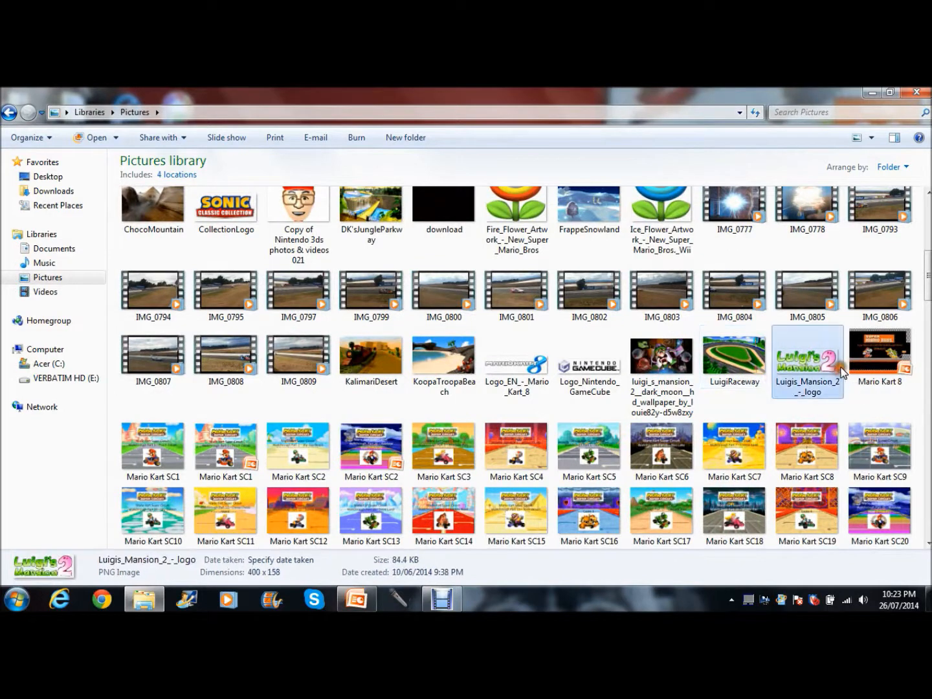
double_click(806, 373)
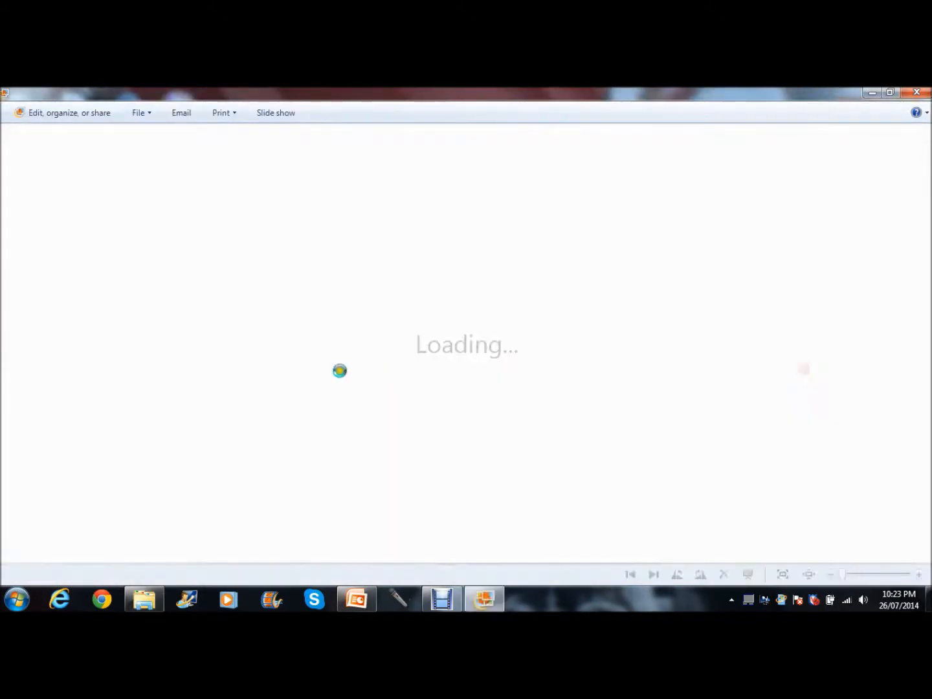
click(918, 93)
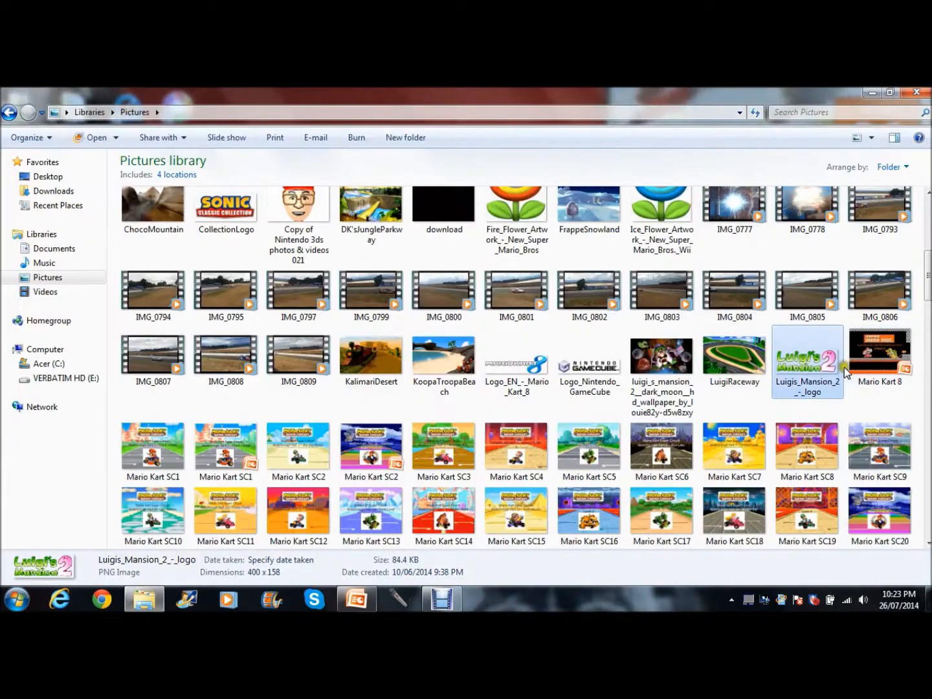
Copy the Luigis_Mansion_2_-_logo image file and paste it onto the slide in PowerPoint
right_click(816, 373)
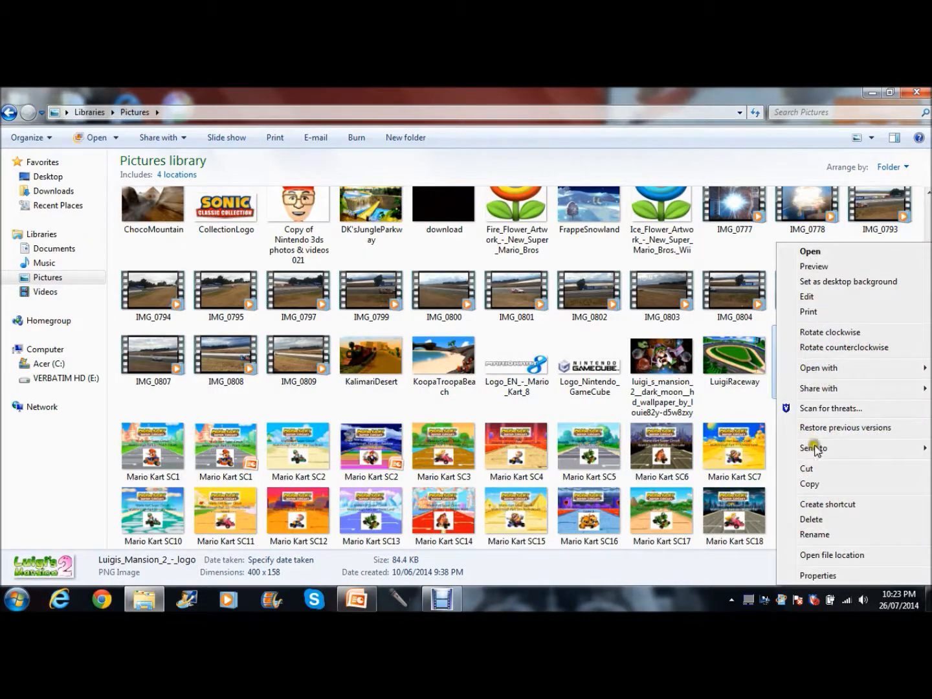
click(814, 482)
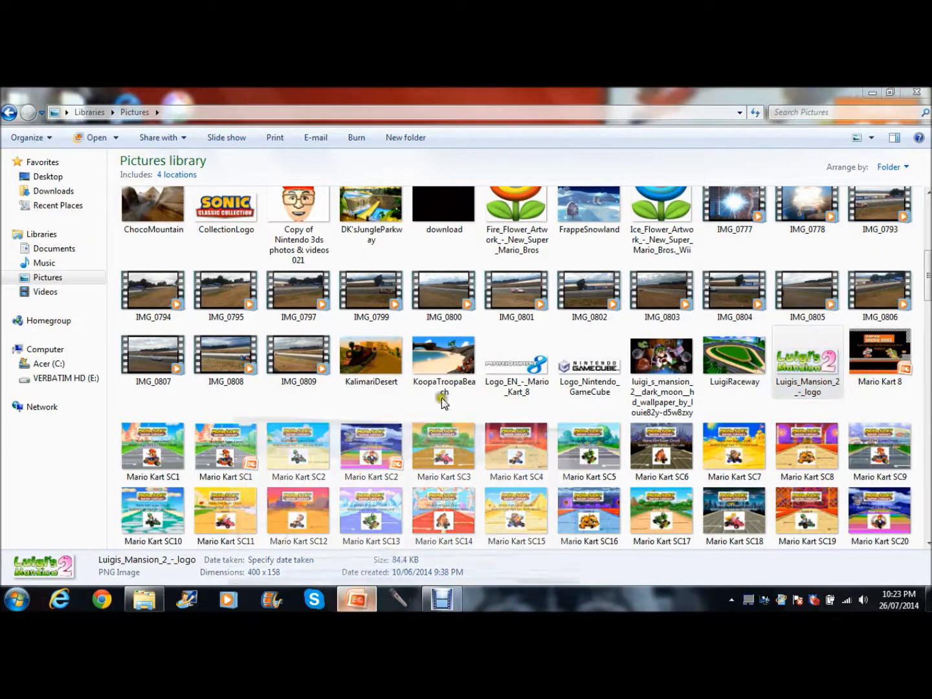
click(358, 600)
right_click(392, 213)
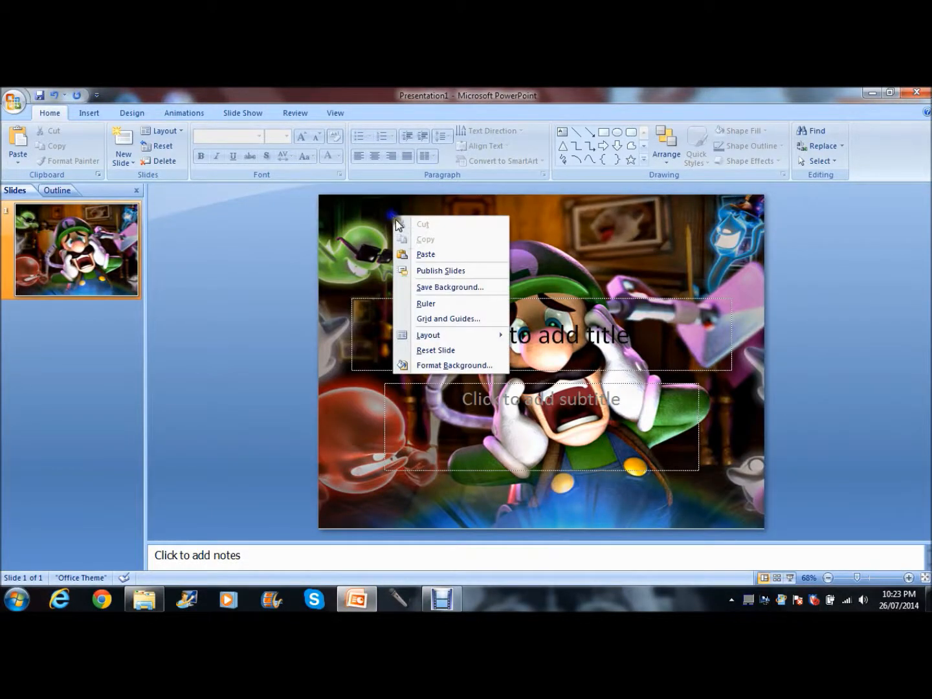
click(458, 251)
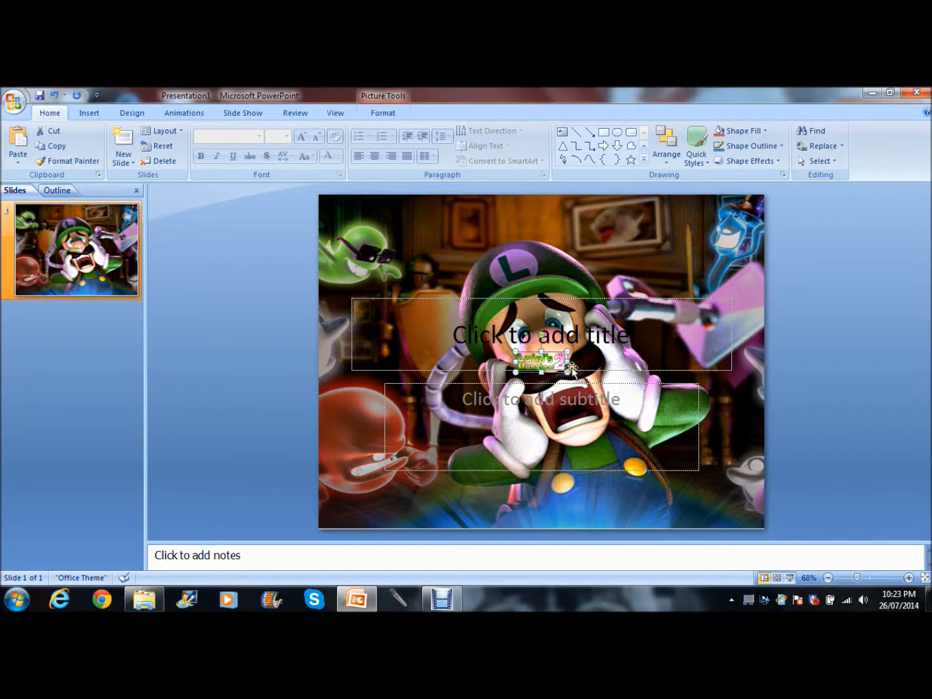
Enlarge the Luigi's Mansion 2 logo, place it centred above the title text, and stretch it slightly taller
drag(567, 369, 598, 278)
click(310, 239)
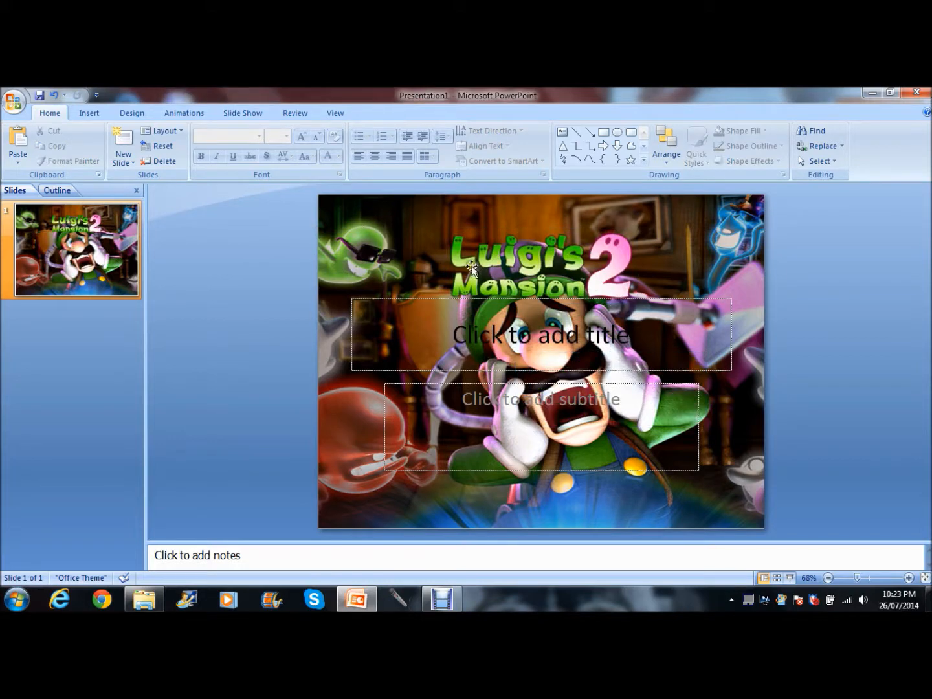
click(499, 285)
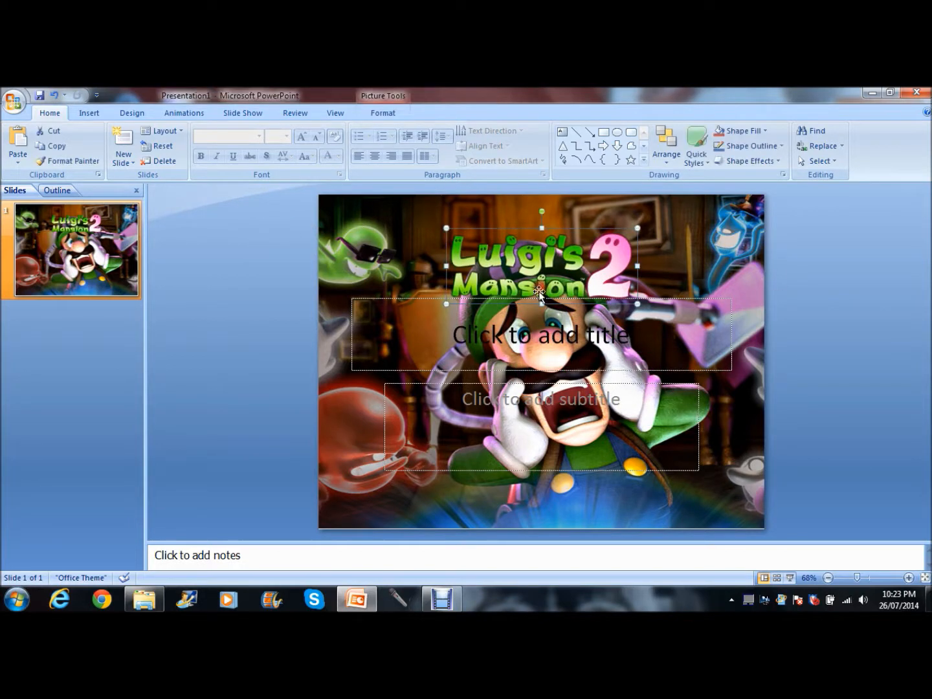
drag(542, 300, 544, 318)
click(713, 238)
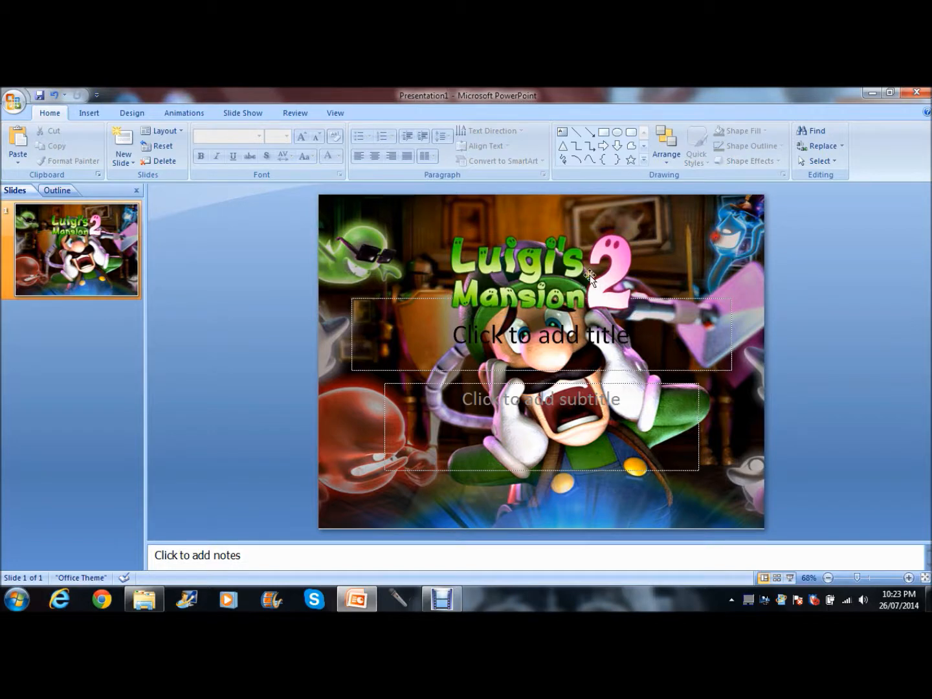
click(490, 296)
click(388, 271)
Enter "Luigi's Mansion 2" as the slide's title text
click(487, 338)
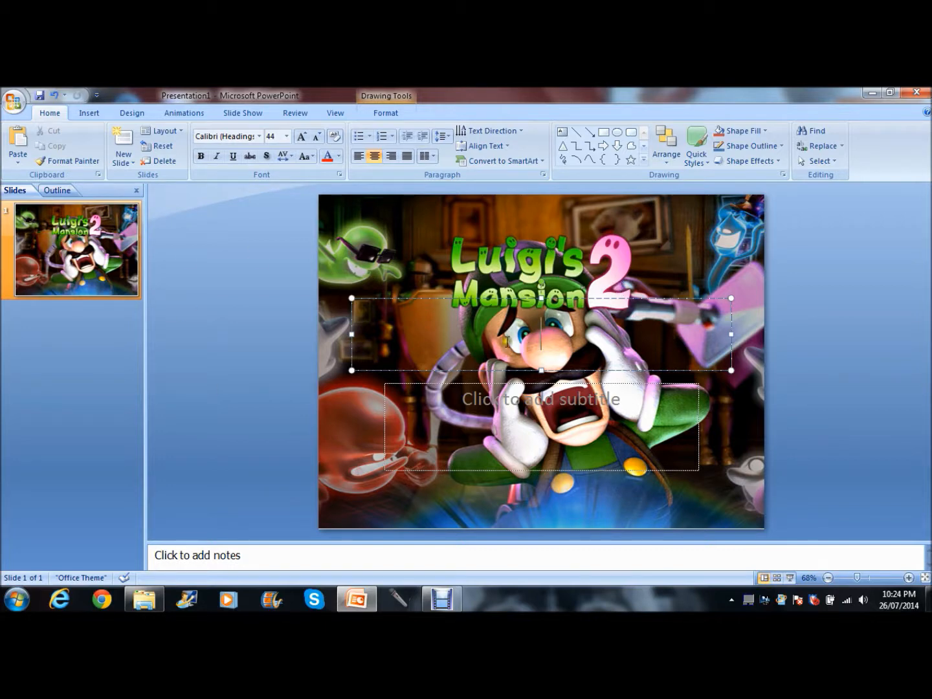
text(uigi)
text('s)
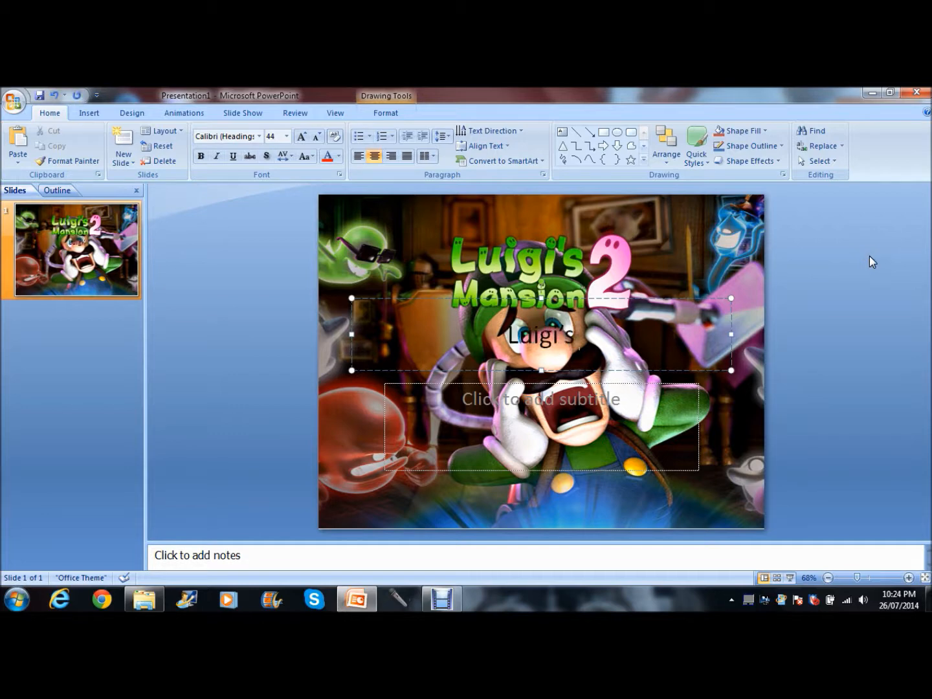
text( Man)
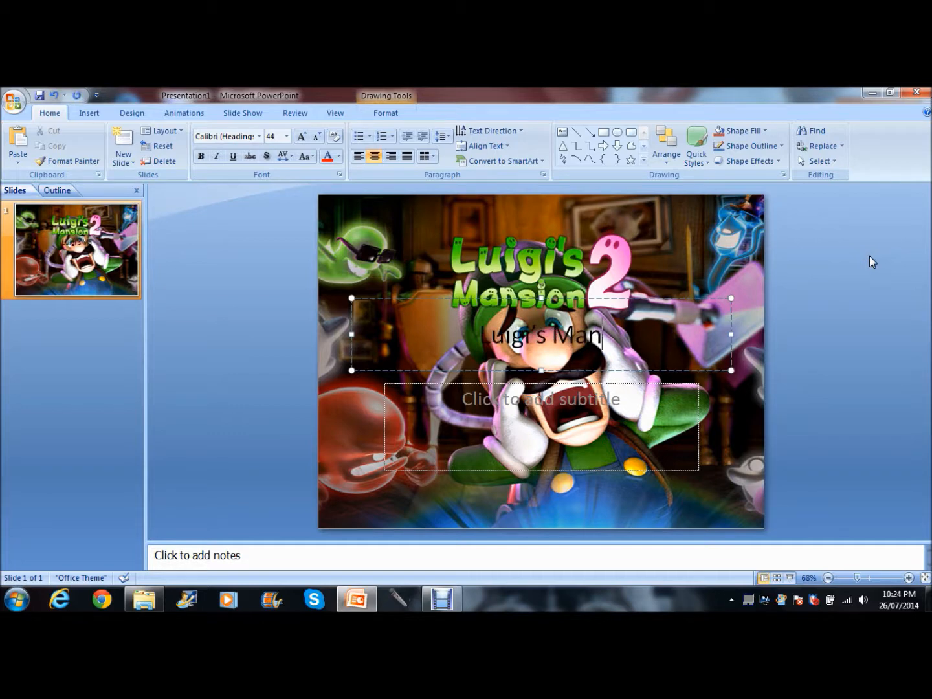
text(sion)
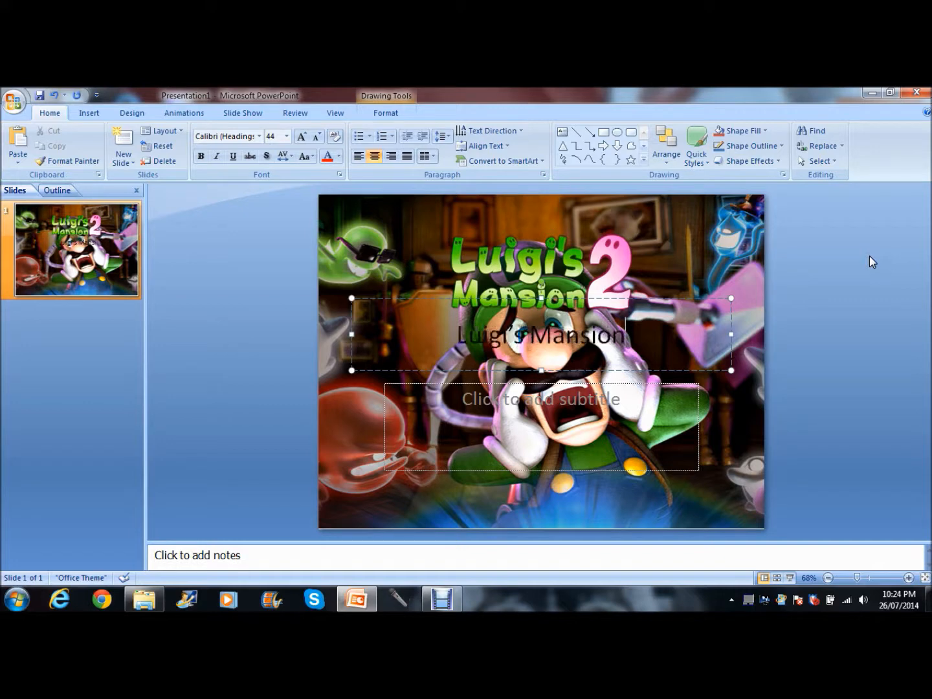
text( 2)
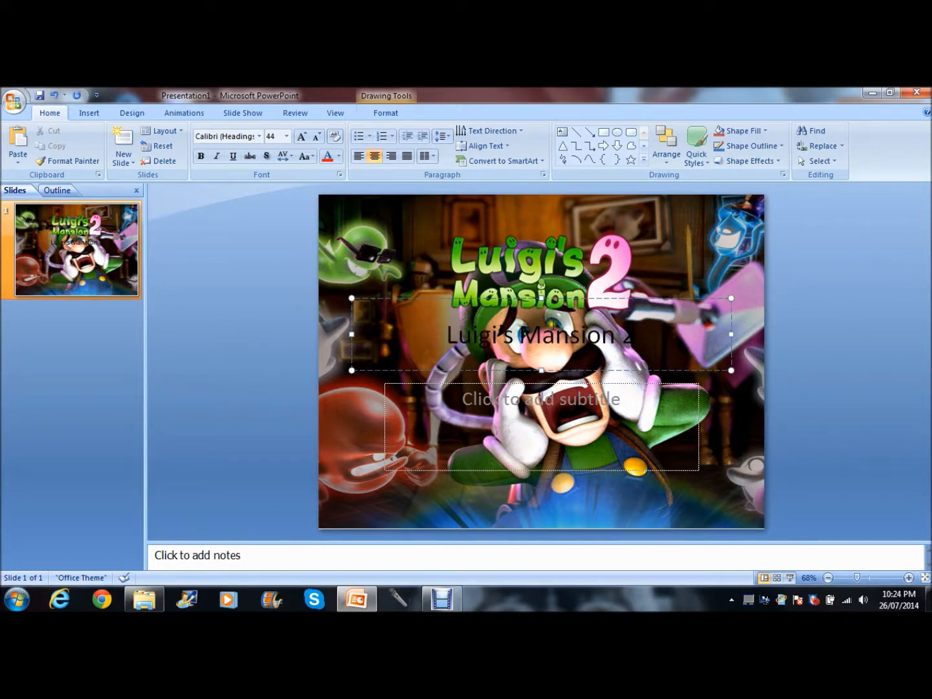
Change the font colour of the whole slide title to white
drag(658, 331, 446, 333)
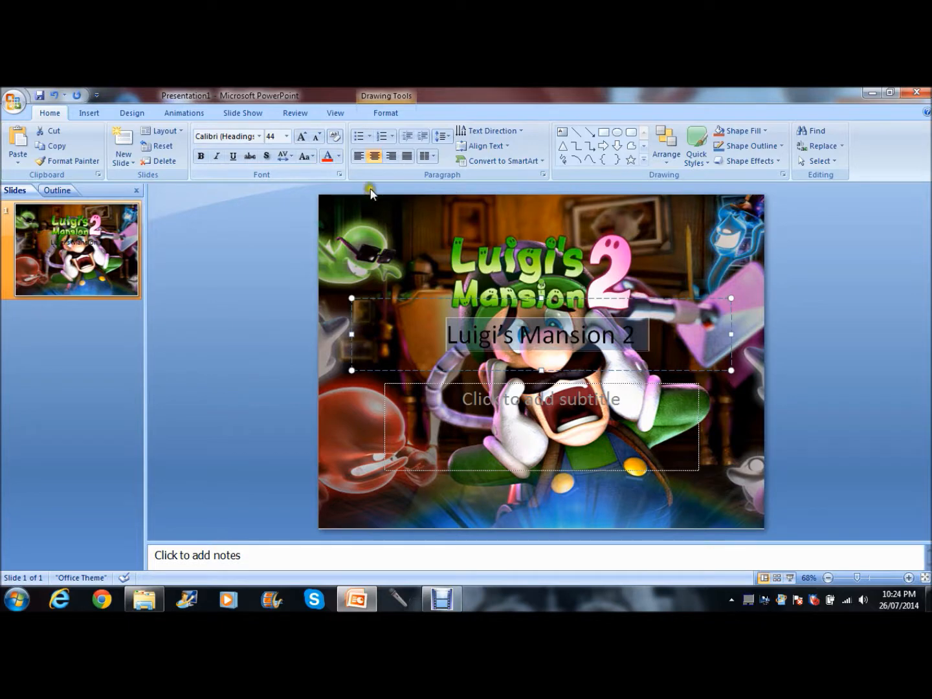
click(339, 157)
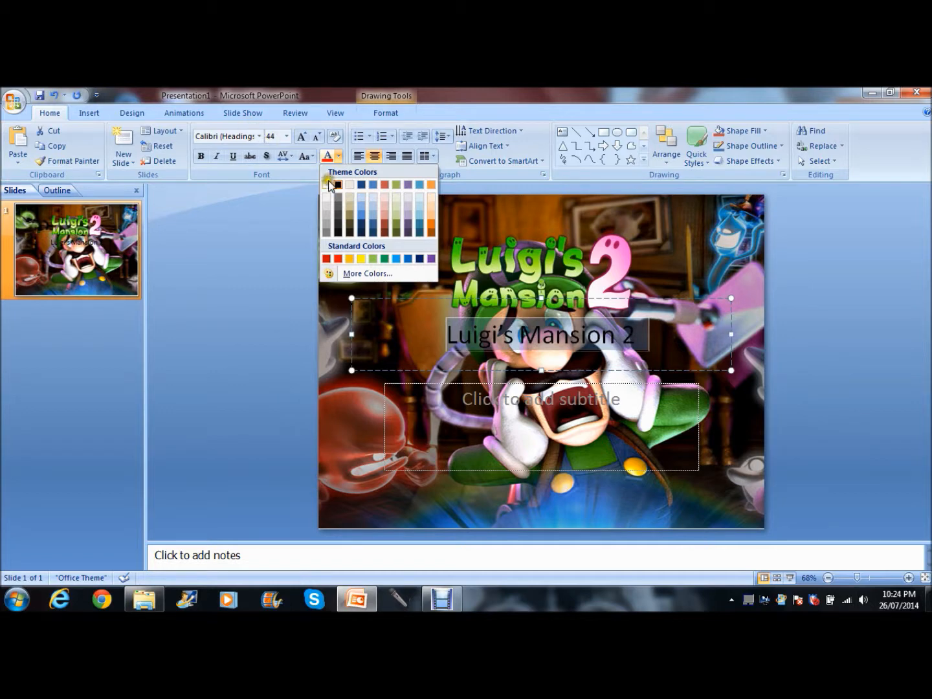
click(332, 405)
Extend the title with "3DS Walkthrough Part 1" after "Luigi's Mansion 2"
click(609, 336)
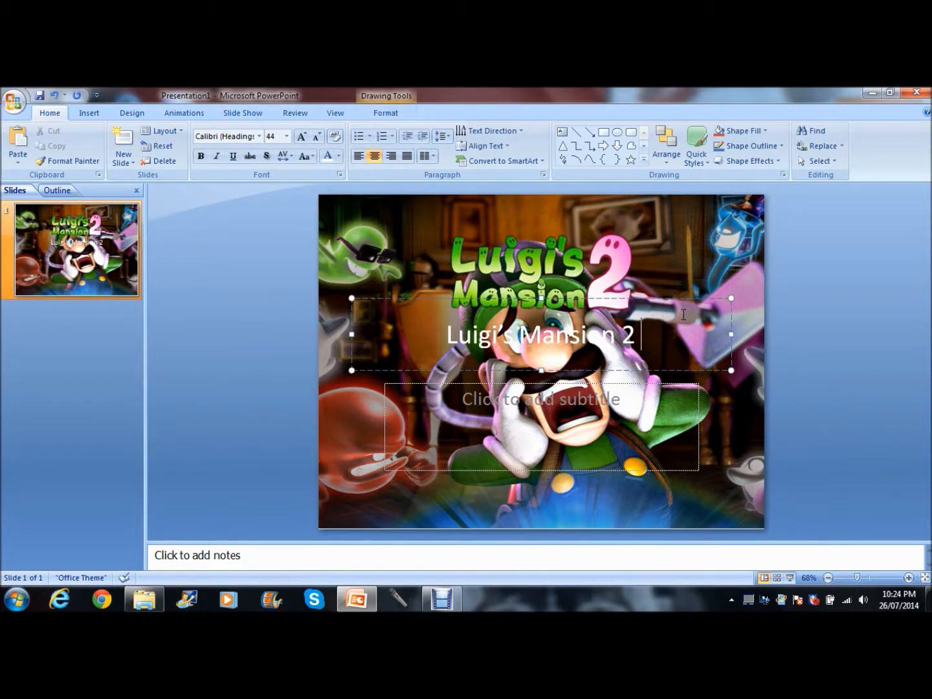
text(3DS)
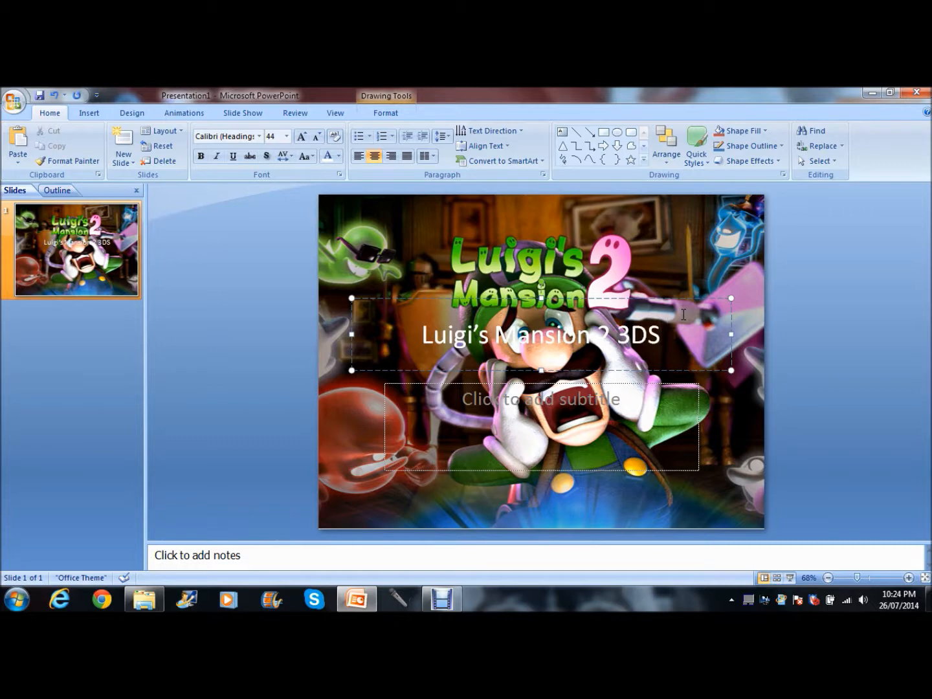
text( W)
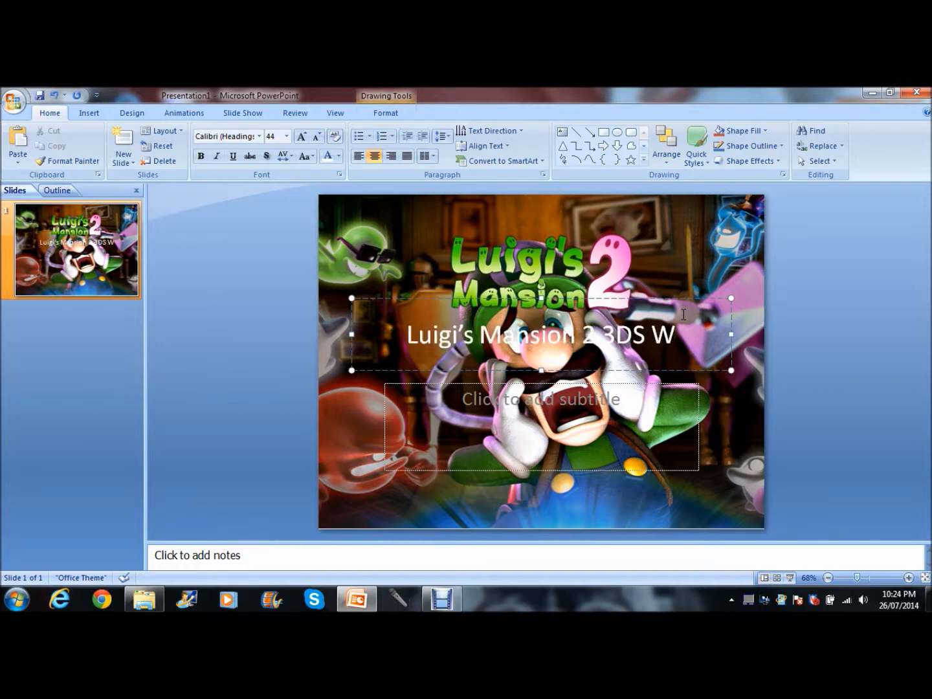
text(A)
key(BackSpace)
text(alkthrough ?)
key(BackSpace)
text(Part 1)
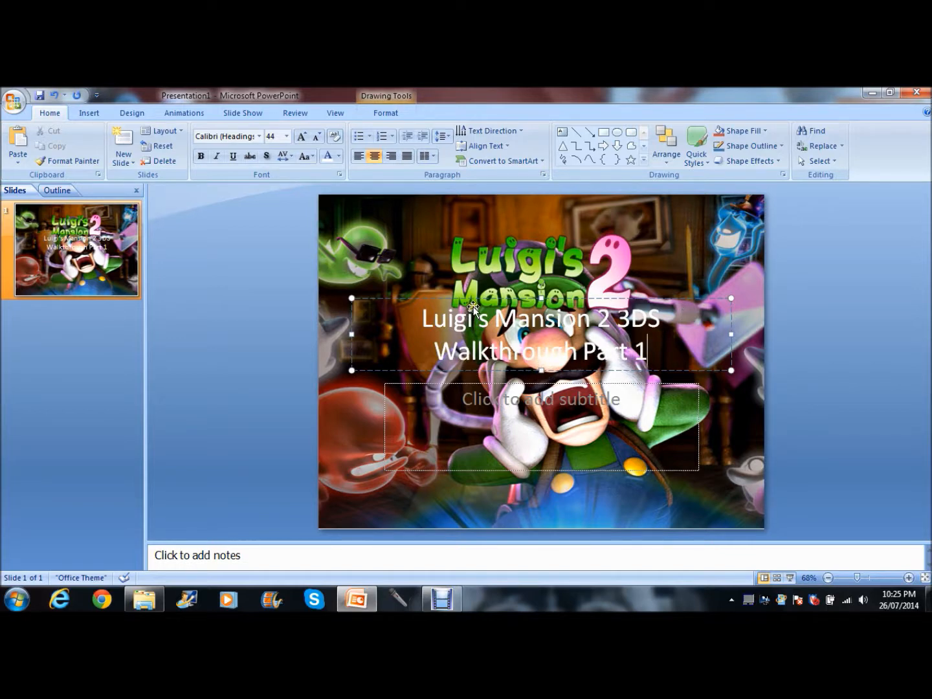
Set the font size of the whole title text to 40 and deselect the title
drag(703, 366, 705, 367)
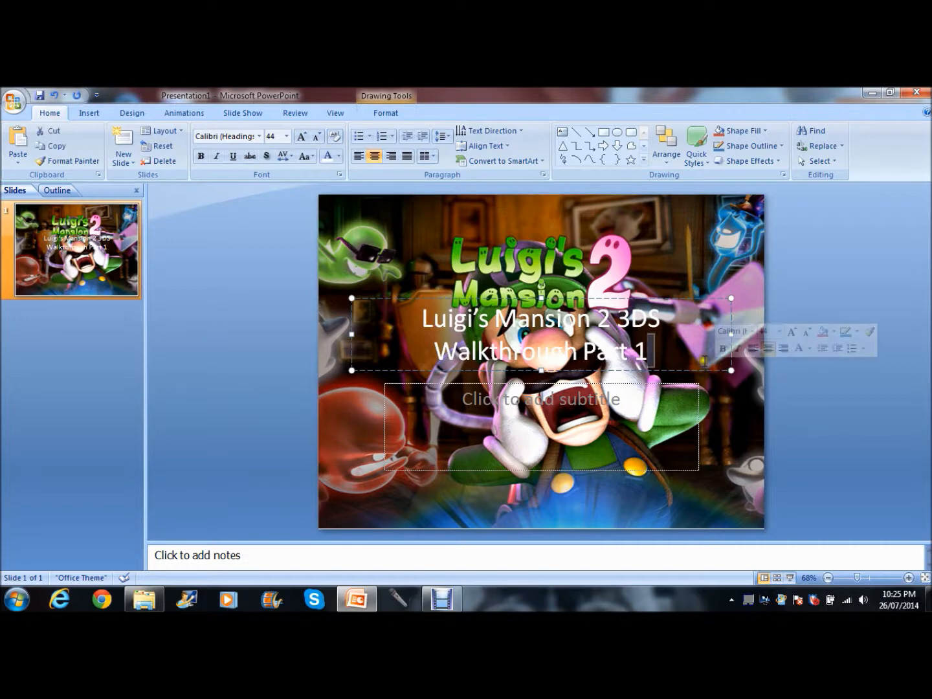
click(660, 347)
drag(651, 350, 482, 319)
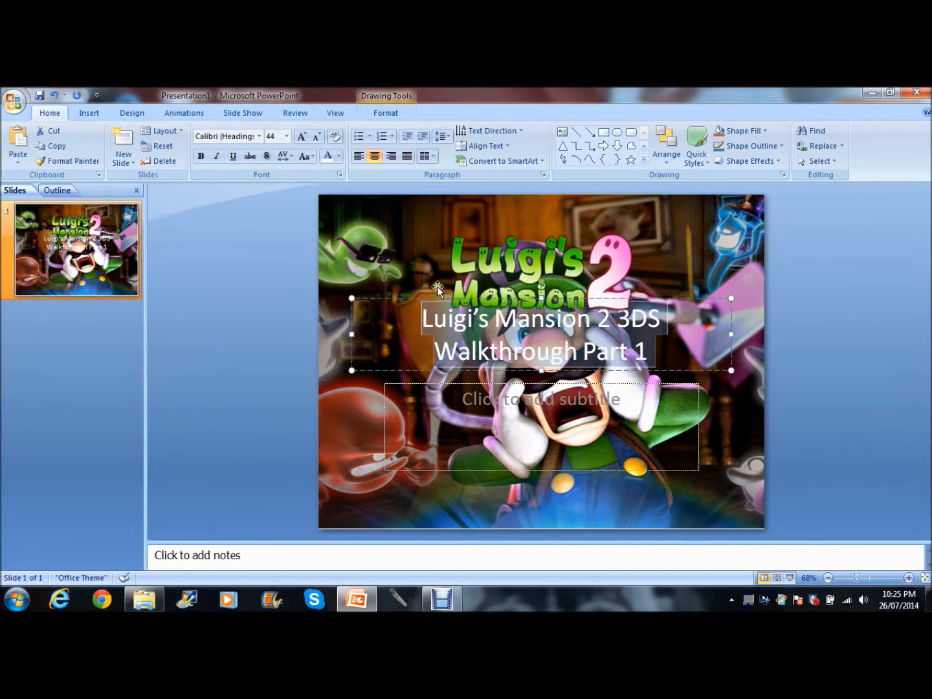
click(287, 138)
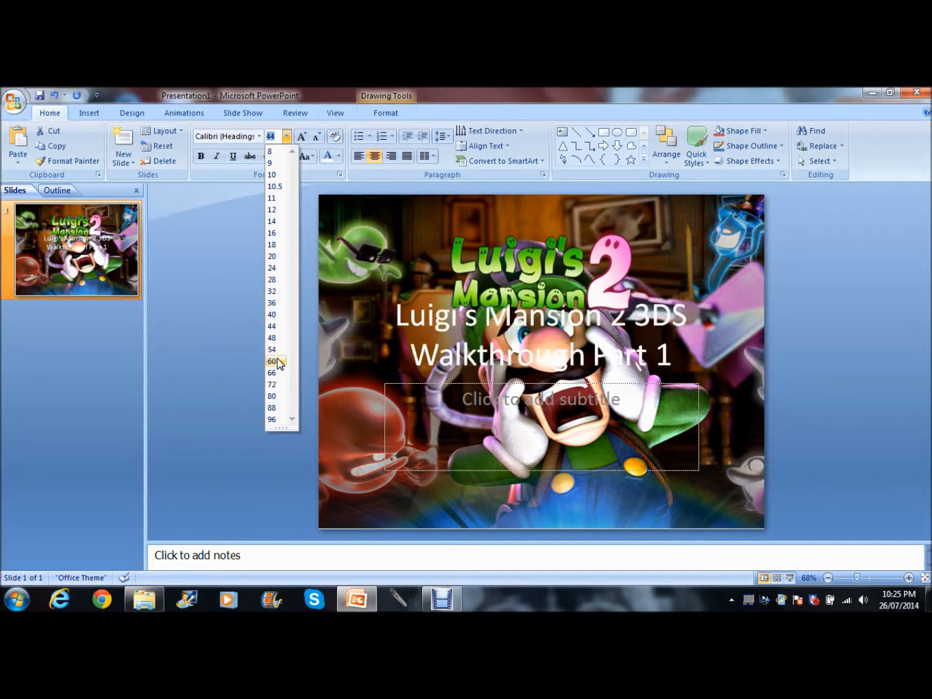
click(272, 315)
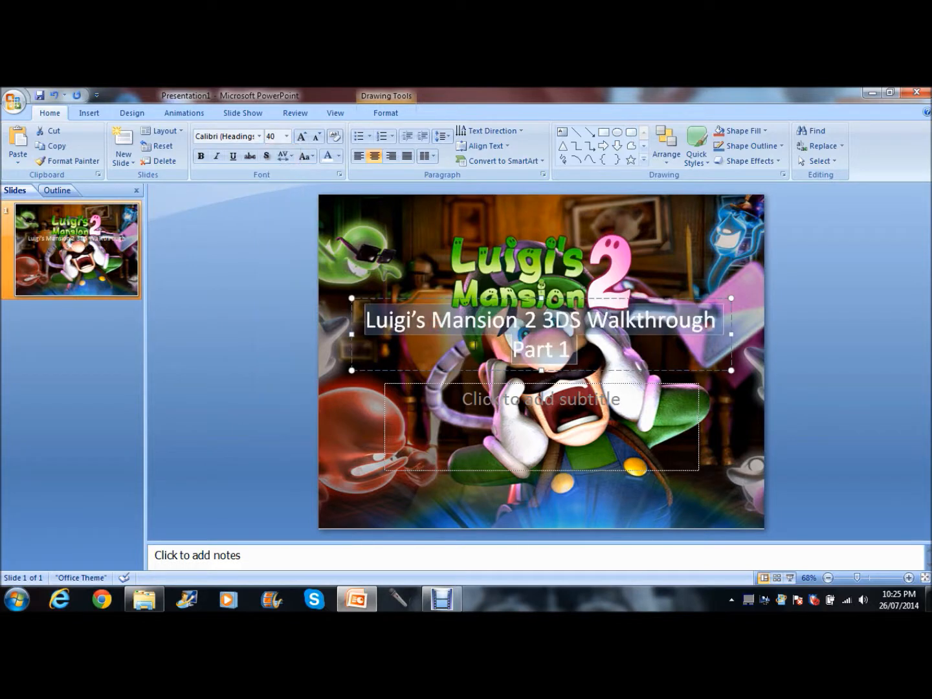
click(376, 242)
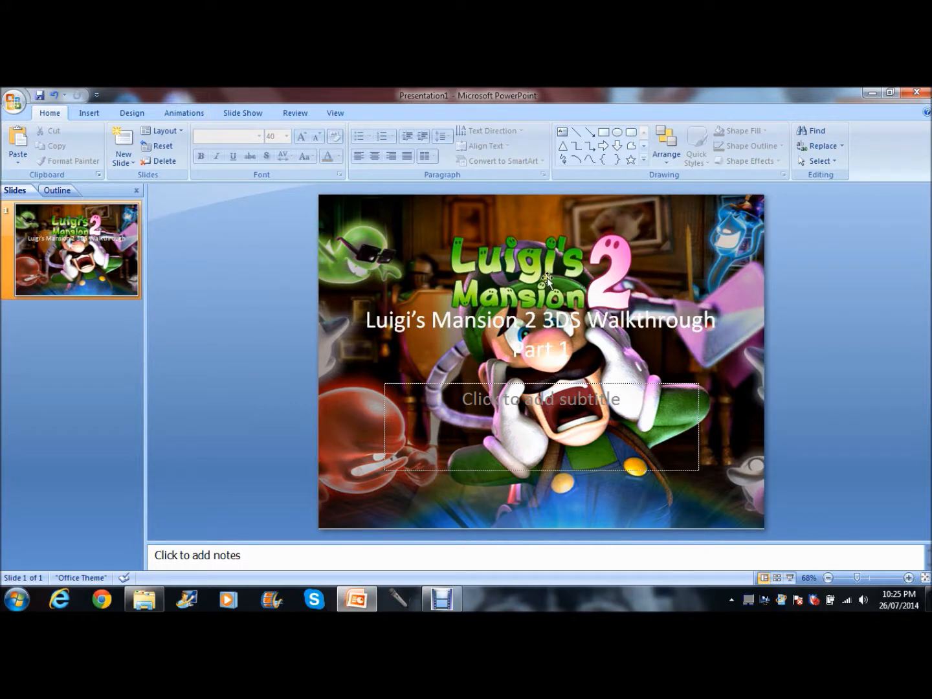
Play the slide show from the beginning to preview the title slide at full screen
click(231, 113)
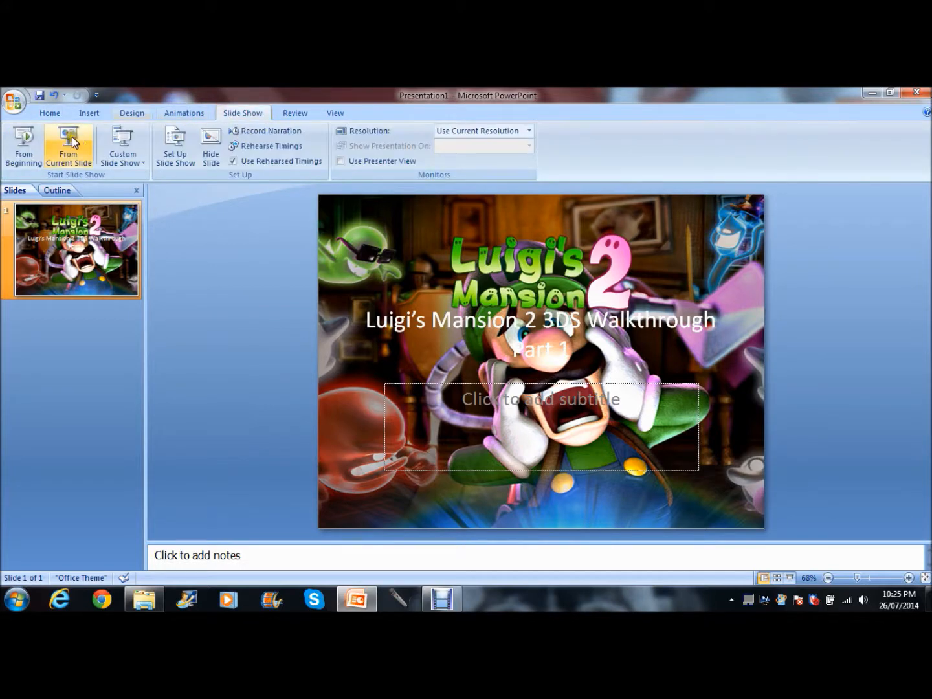
click(21, 144)
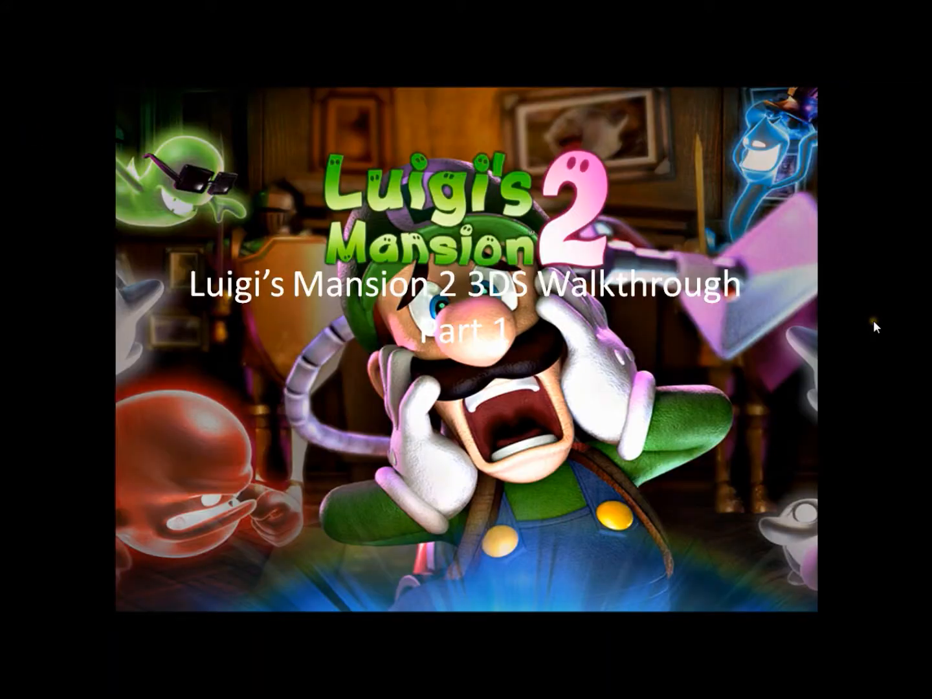
Move the title text box down below the game logo and delete the empty subtitle placeholder
click(428, 297)
click(428, 300)
click(570, 375)
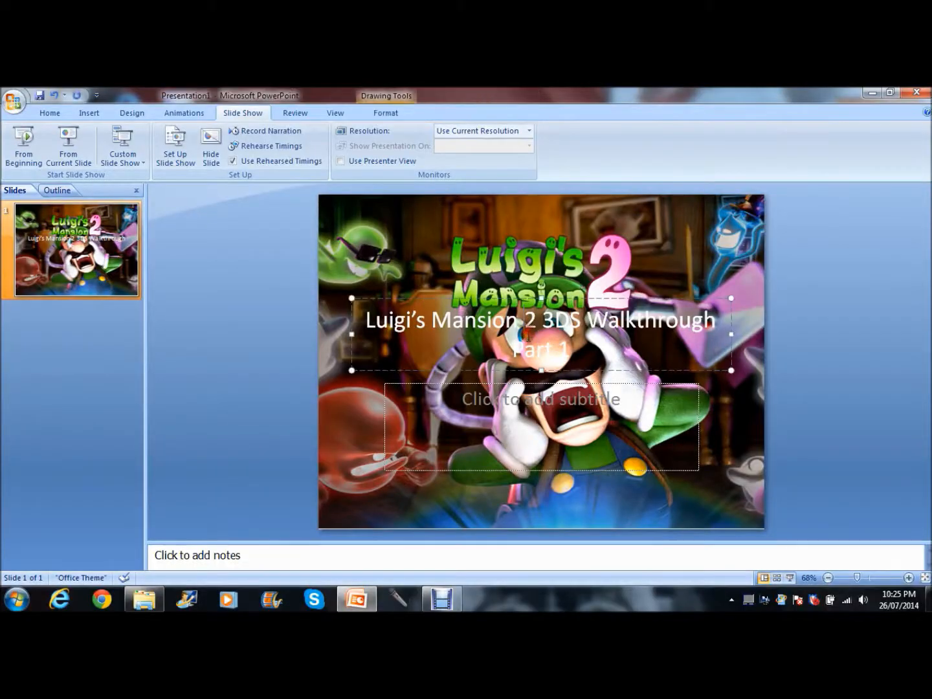
drag(576, 370, 449, 365)
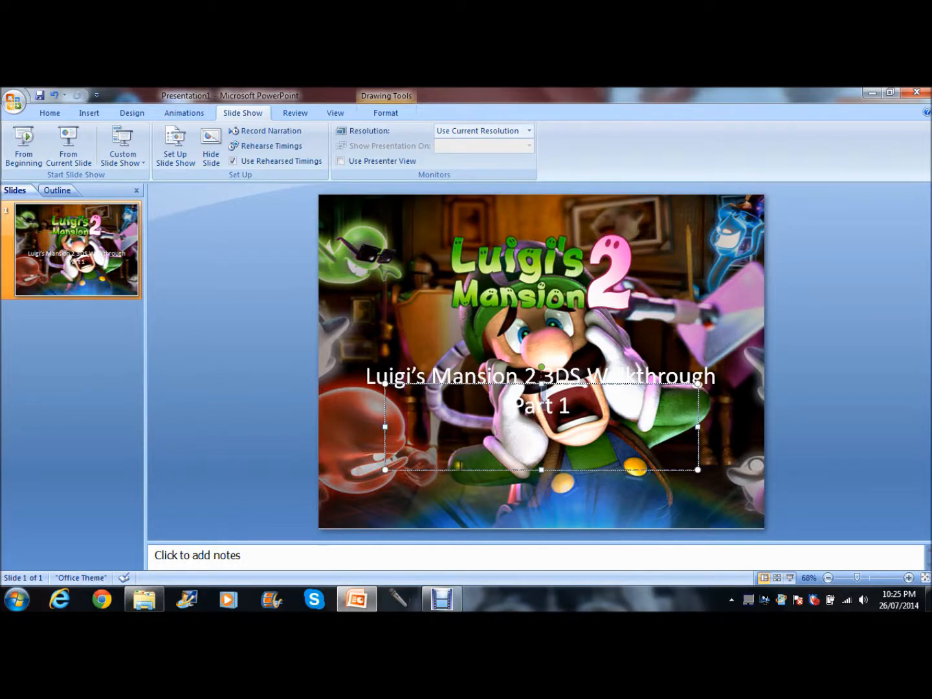
key(ctrl+z)
key(Delete)
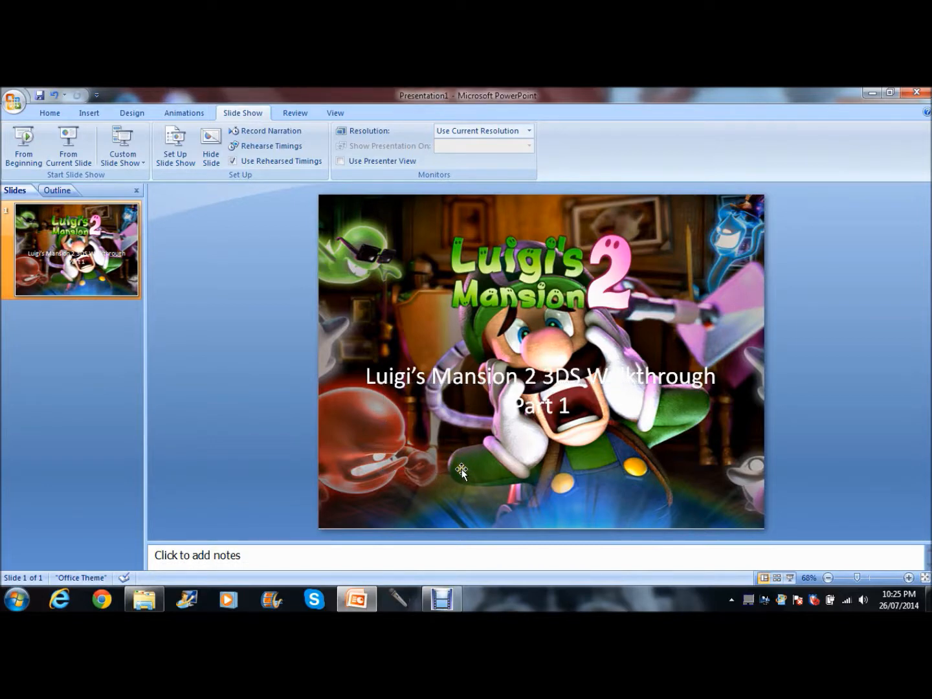
Change the font colour of the whole title text to black
key(ctrl+z)
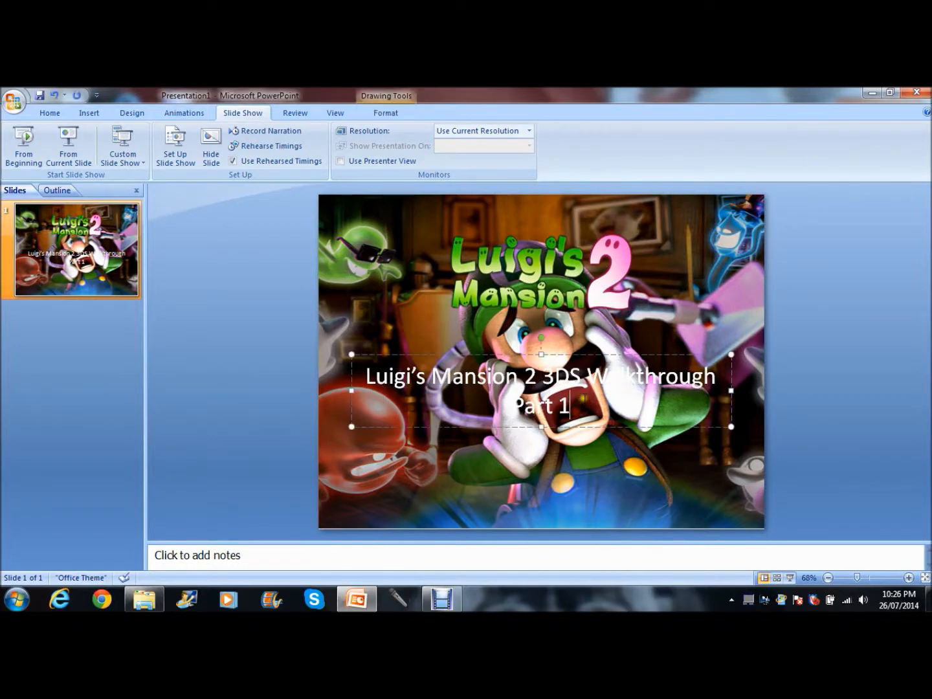
click(50, 113)
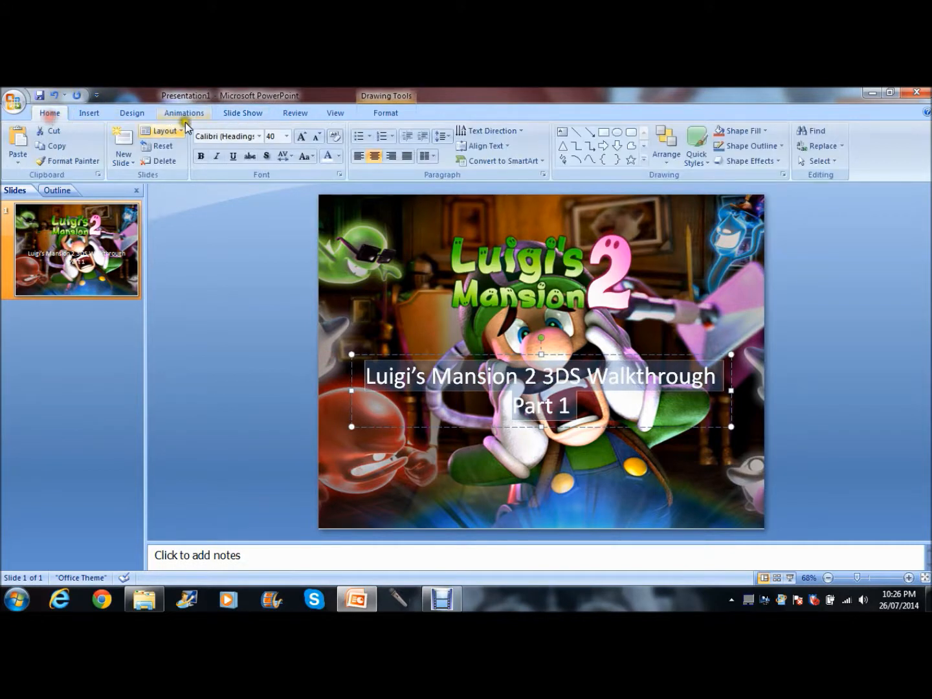
click(339, 156)
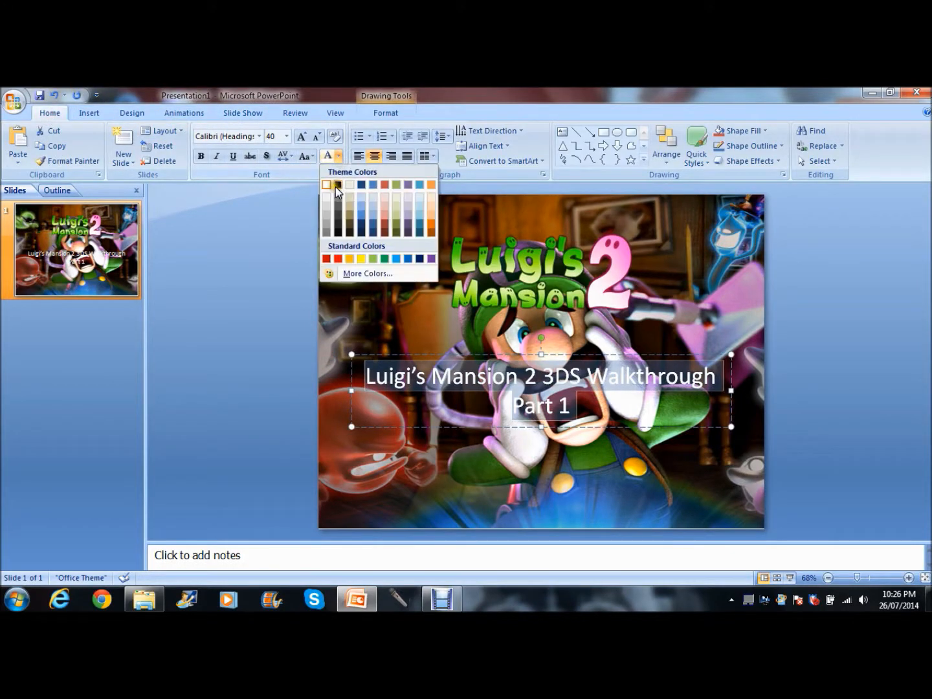
click(334, 186)
Move the title text box further down the slide, below Luigi's face, and deselect it
click(579, 437)
click(570, 424)
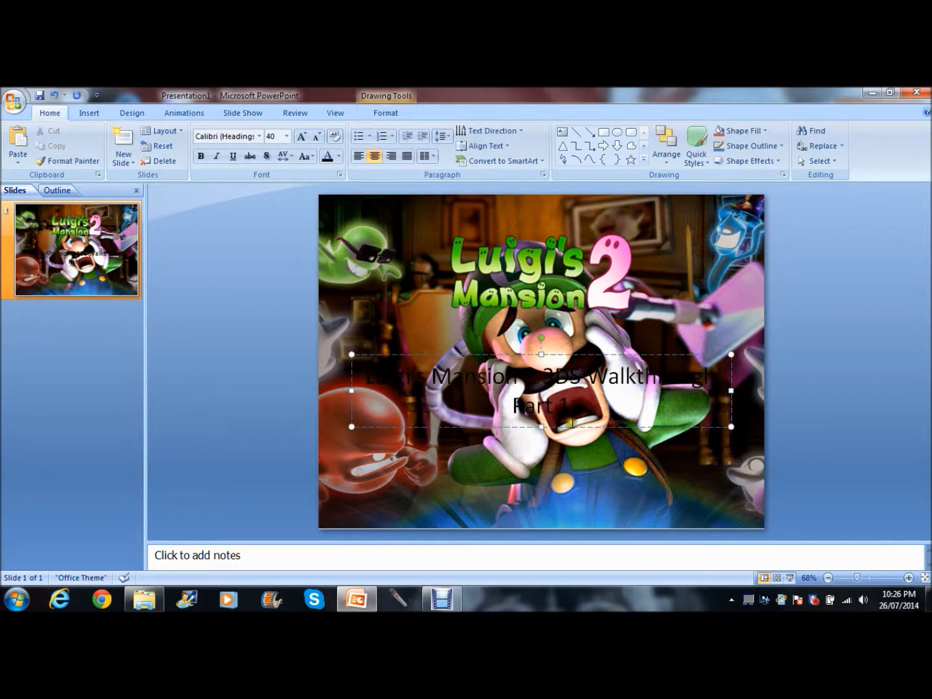
mouse_move(568, 424)
mouse_down()
mouse_move(562, 456)
mouse_move(579, 470)
mouse_up()
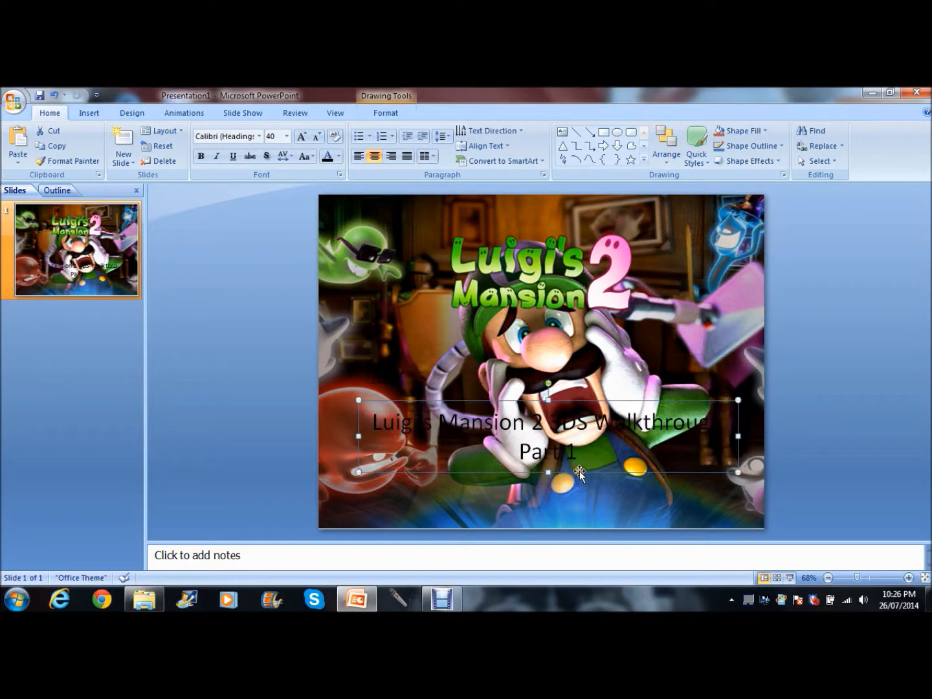
click(574, 486)
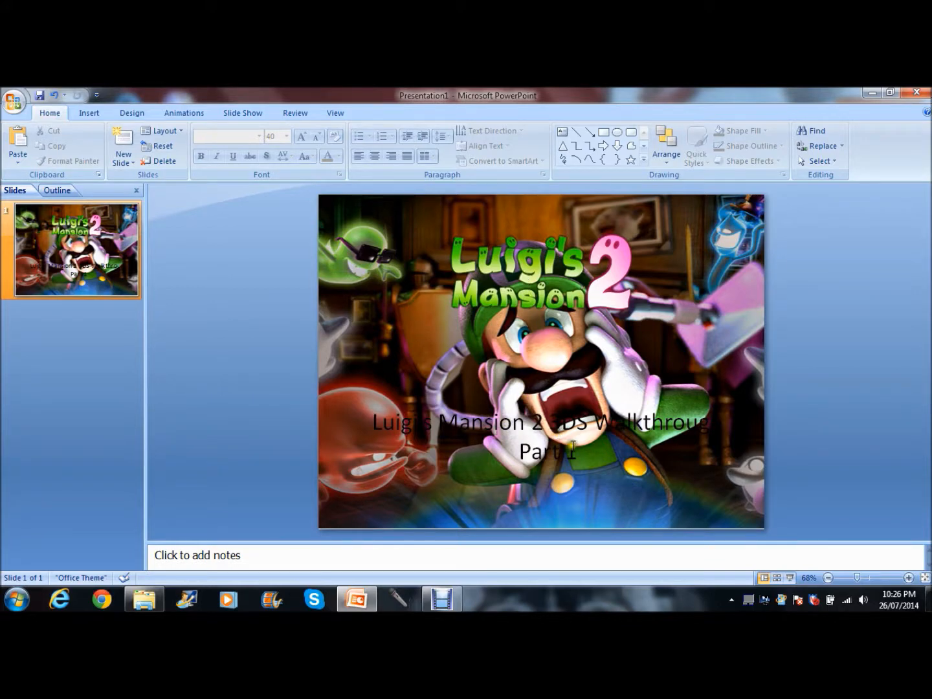
Apply a gradient text fill to the whole title and move the text effects dialog aside to uncover the text
click(599, 446)
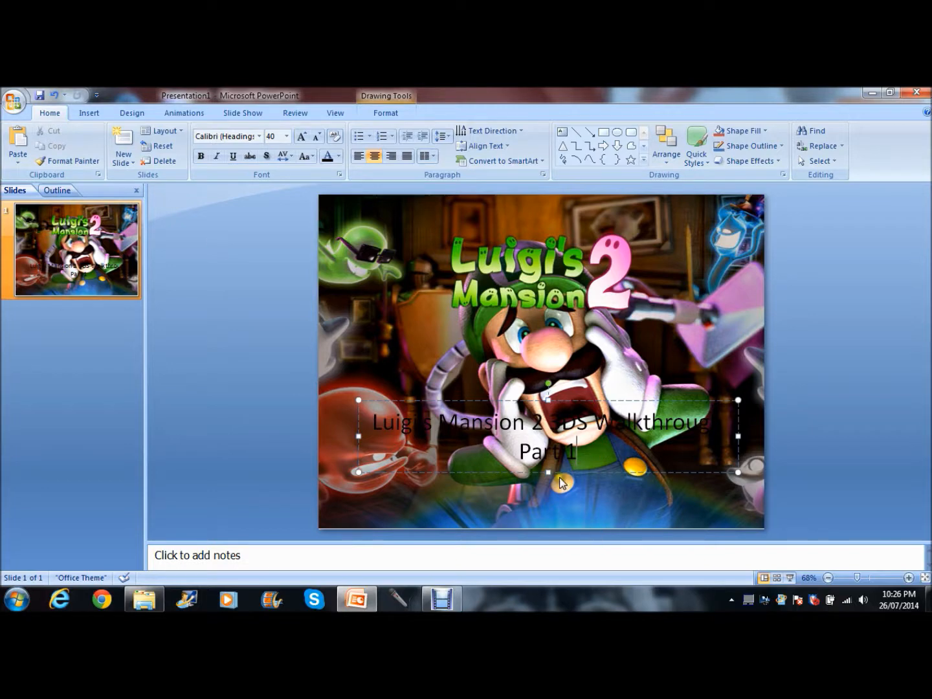
triple_click(438, 421)
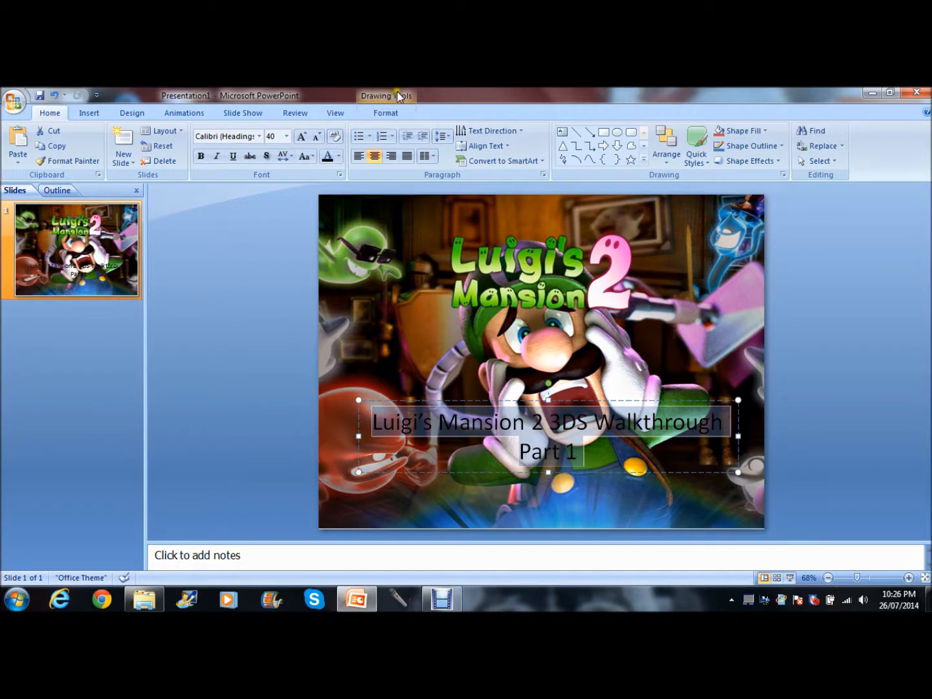
click(396, 114)
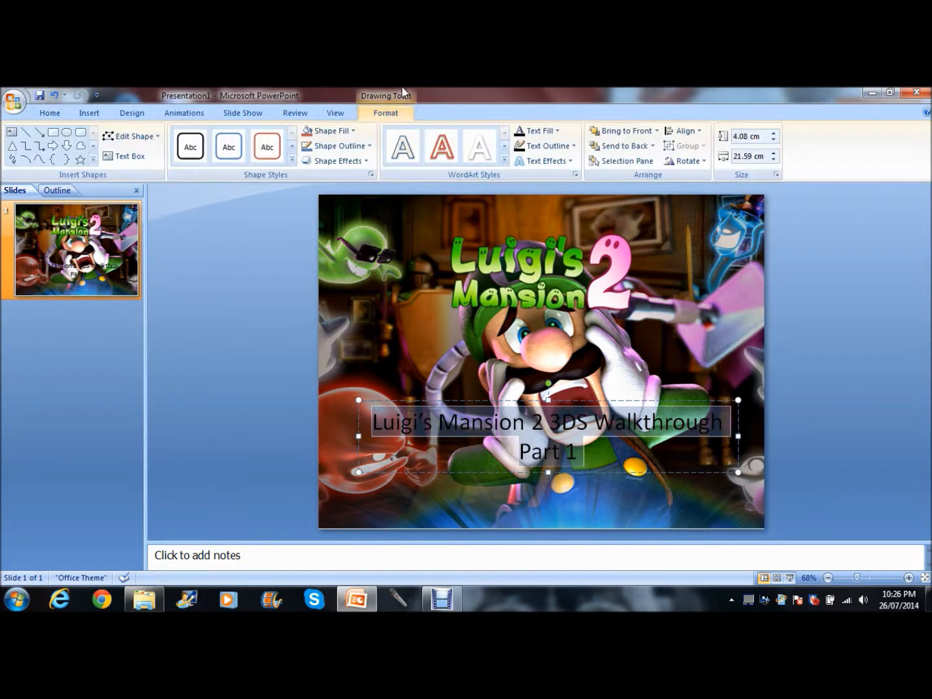
click(546, 131)
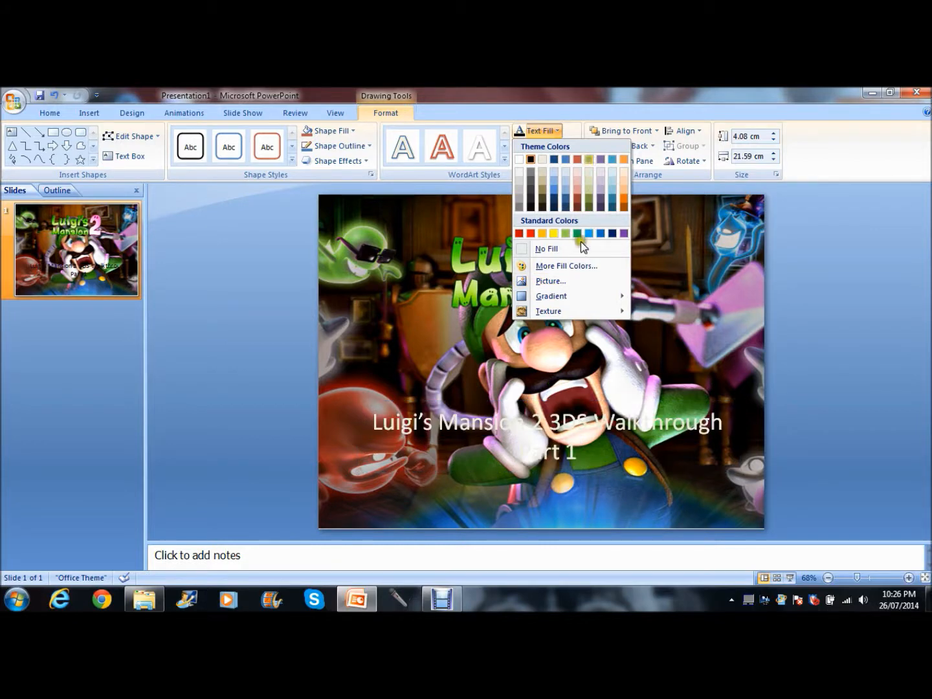
mouse_move(564, 312)
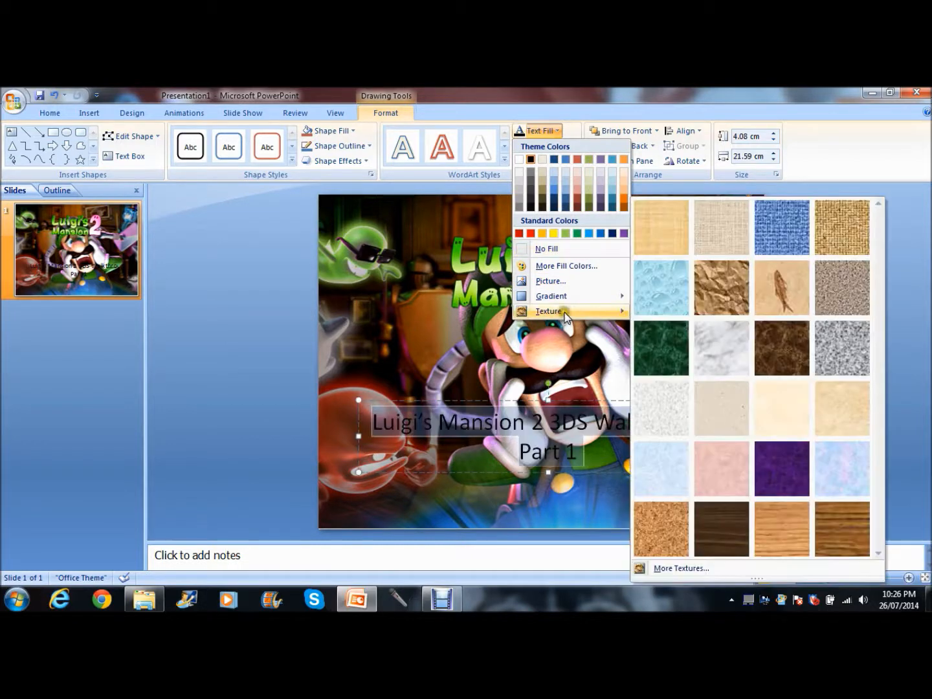
click(673, 569)
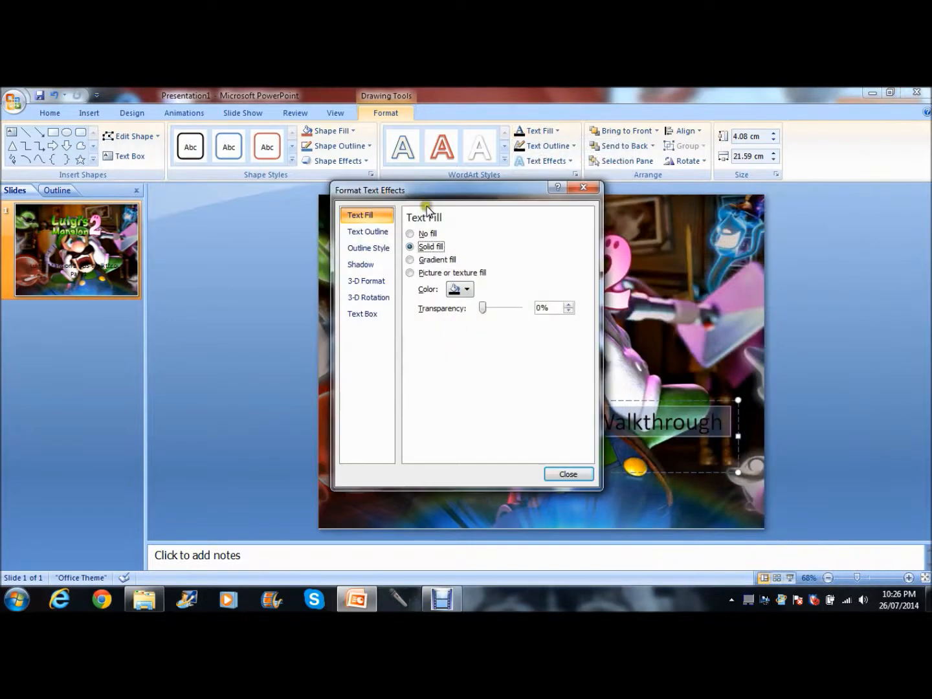
click(434, 259)
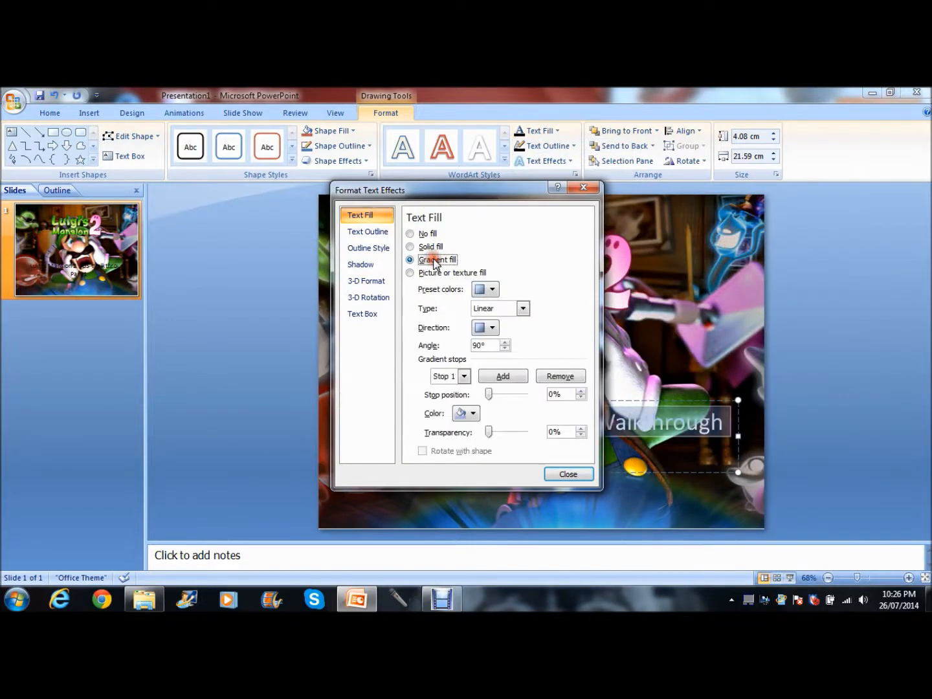
click(432, 272)
click(433, 260)
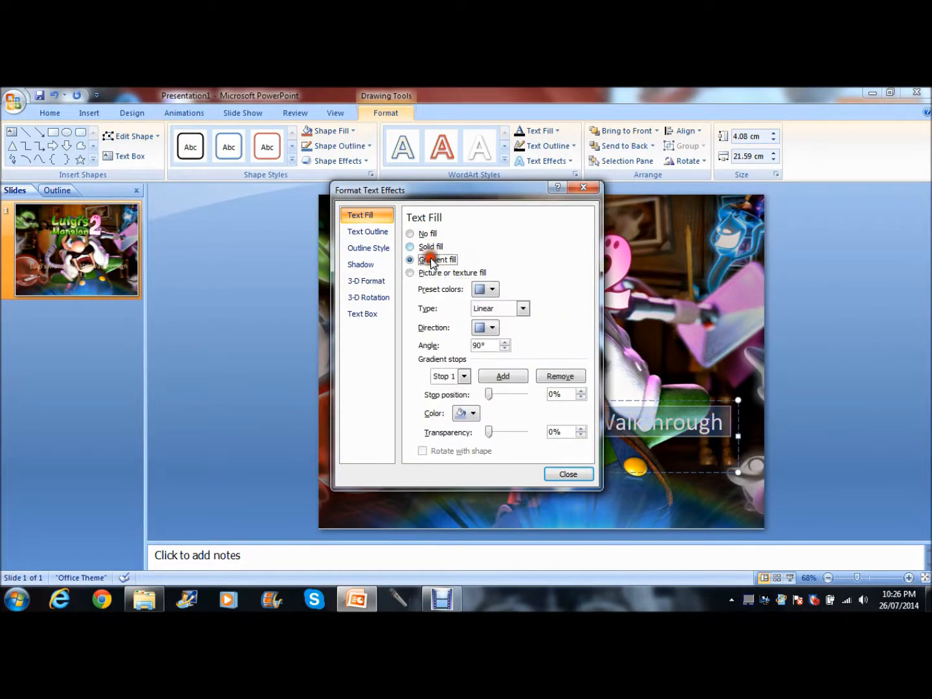
drag(514, 193, 347, 194)
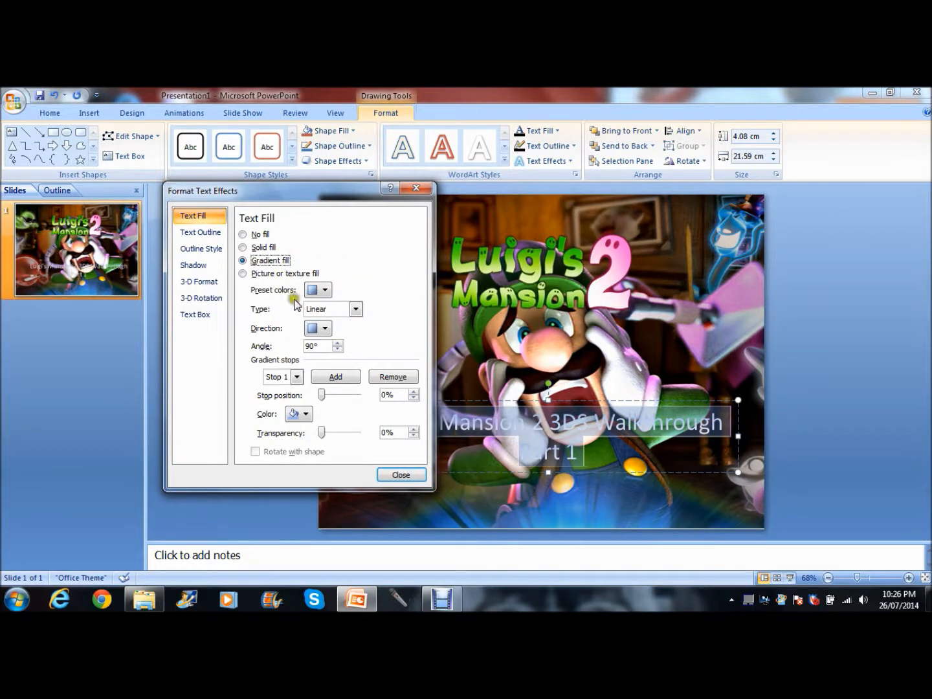
Try an orange-red, a rainbow and a dark blue-red gradient preset on the title text, ending with the dark one
click(320, 290)
click(405, 347)
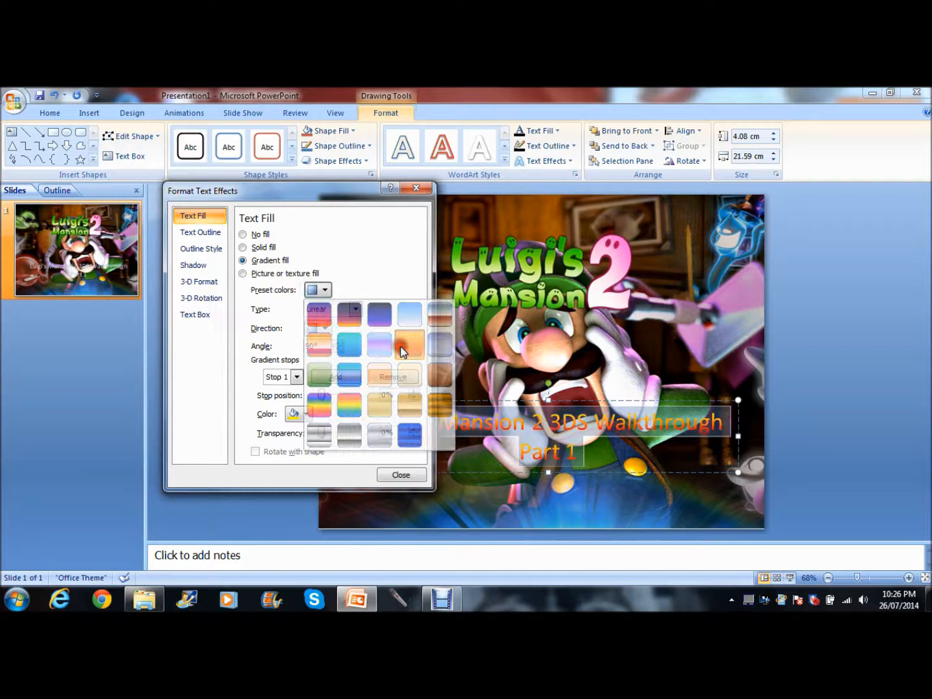
click(338, 310)
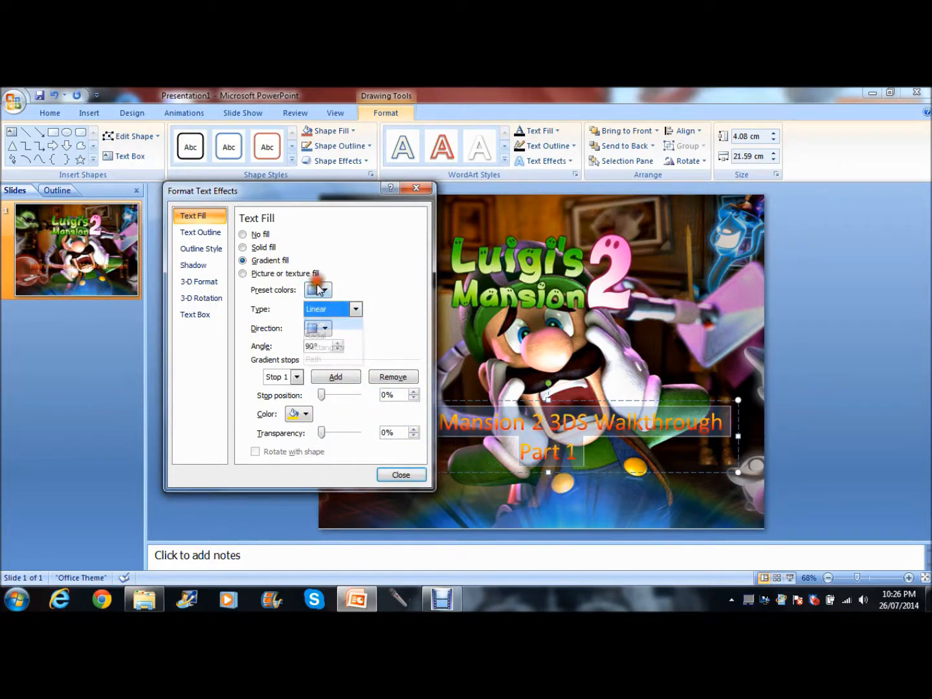
click(321, 290)
click(336, 407)
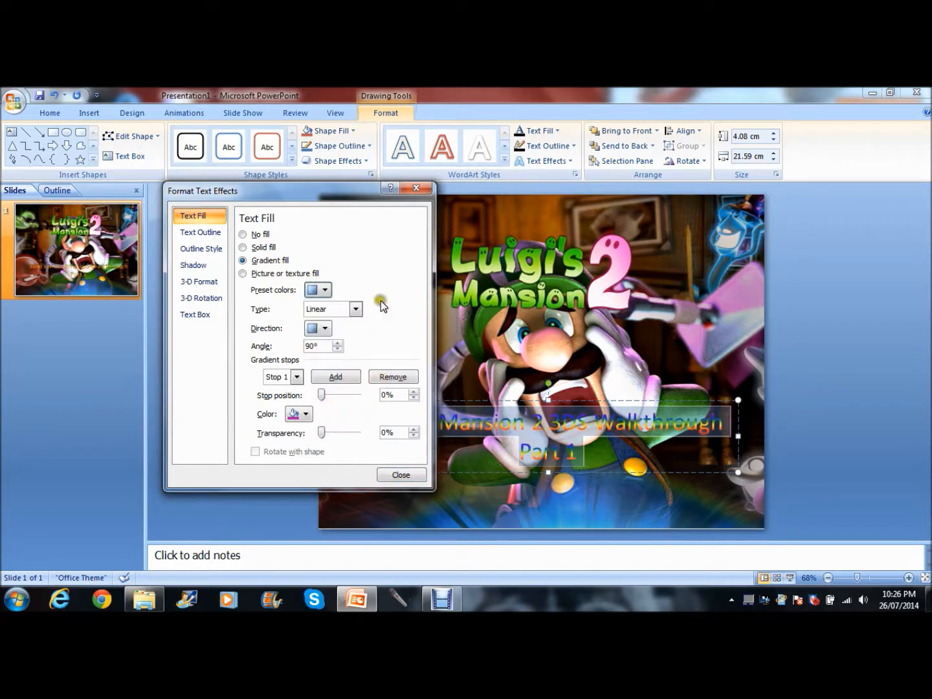
click(313, 293)
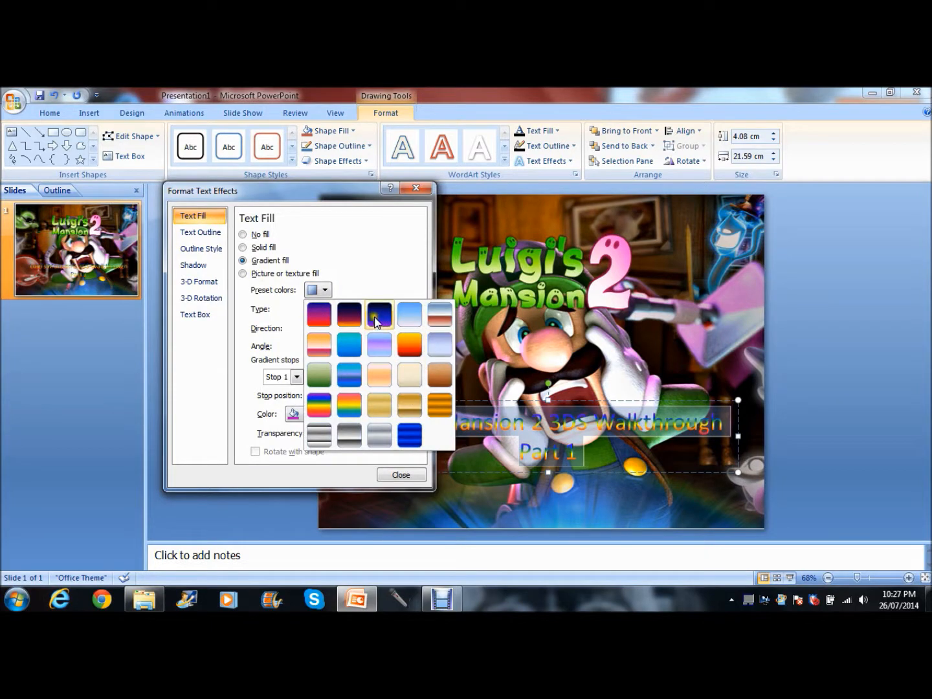
click(348, 321)
click(319, 289)
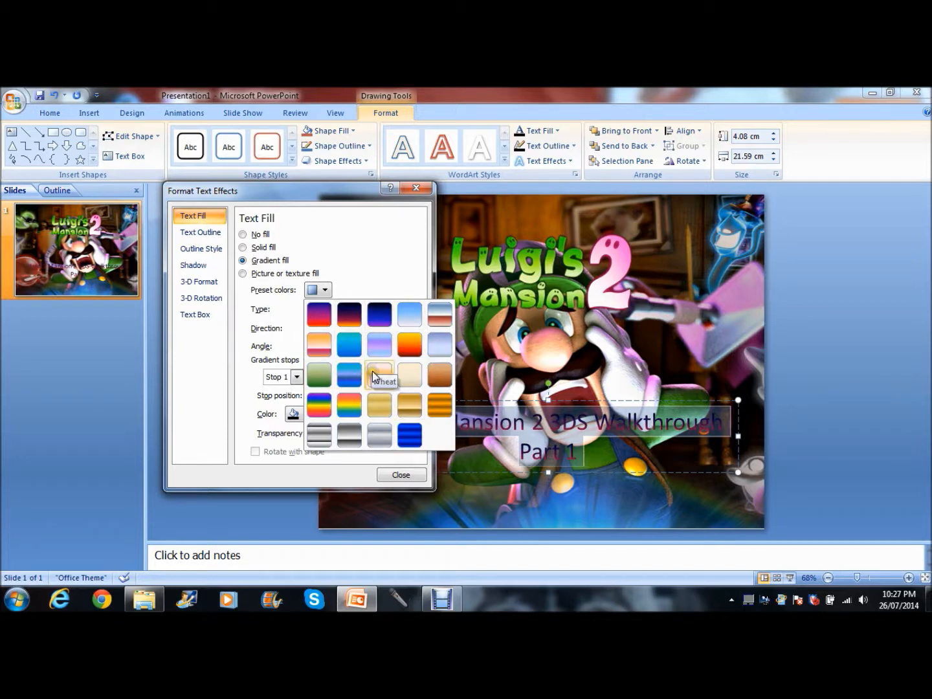
click(365, 219)
click(426, 192)
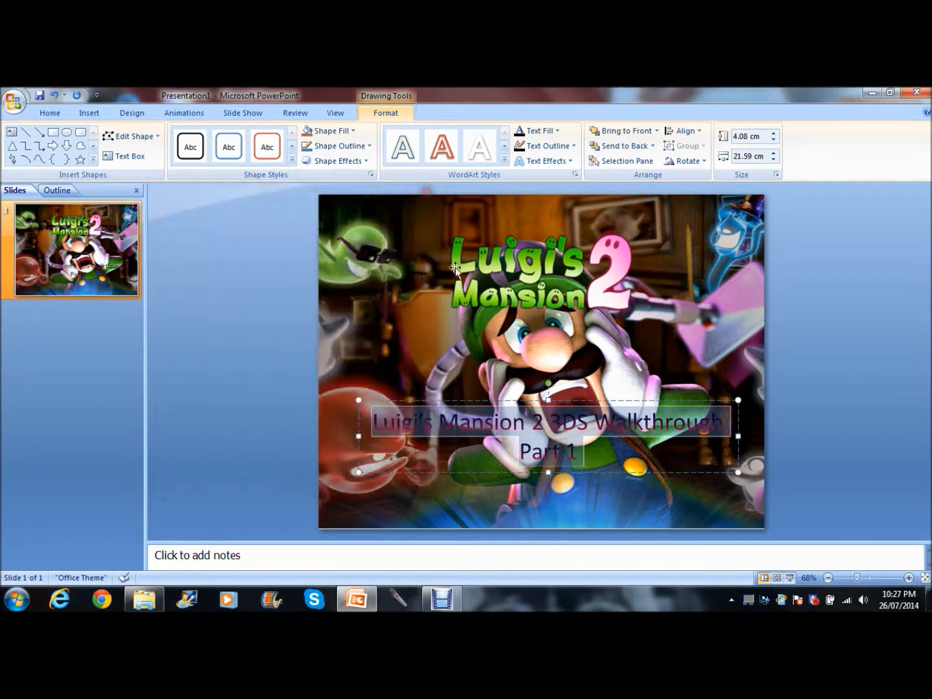
Give the title text a solid green fill with a dark outline and deselect it
click(541, 131)
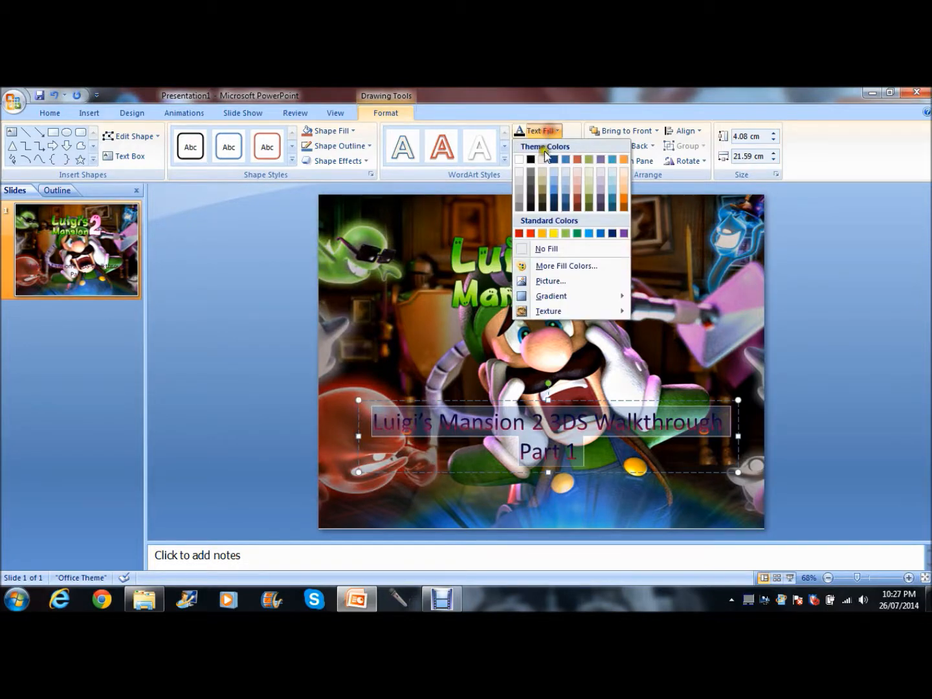
click(574, 233)
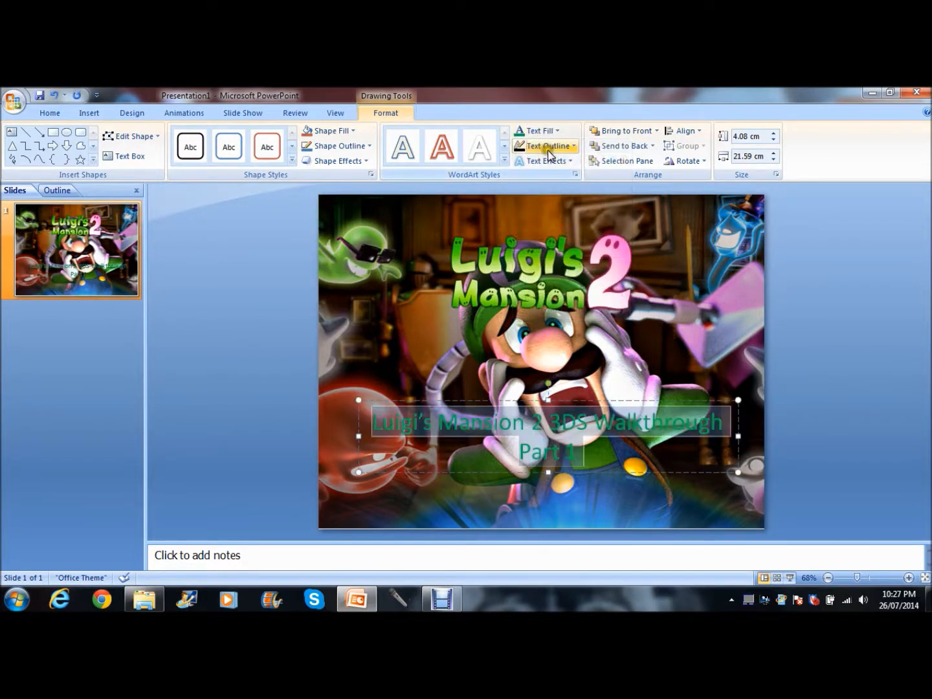
click(547, 148)
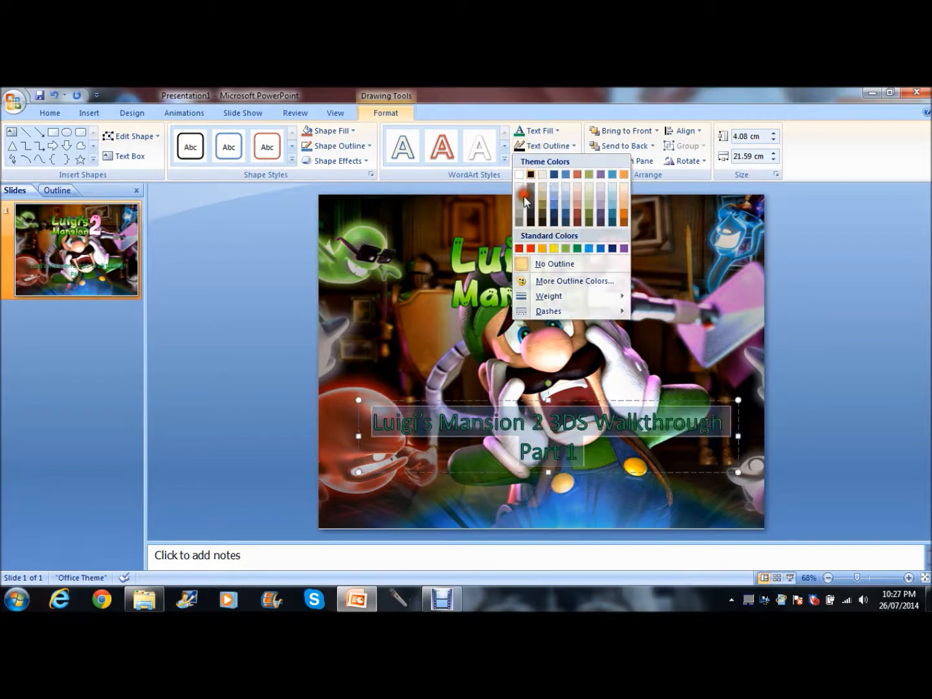
click(524, 195)
click(740, 365)
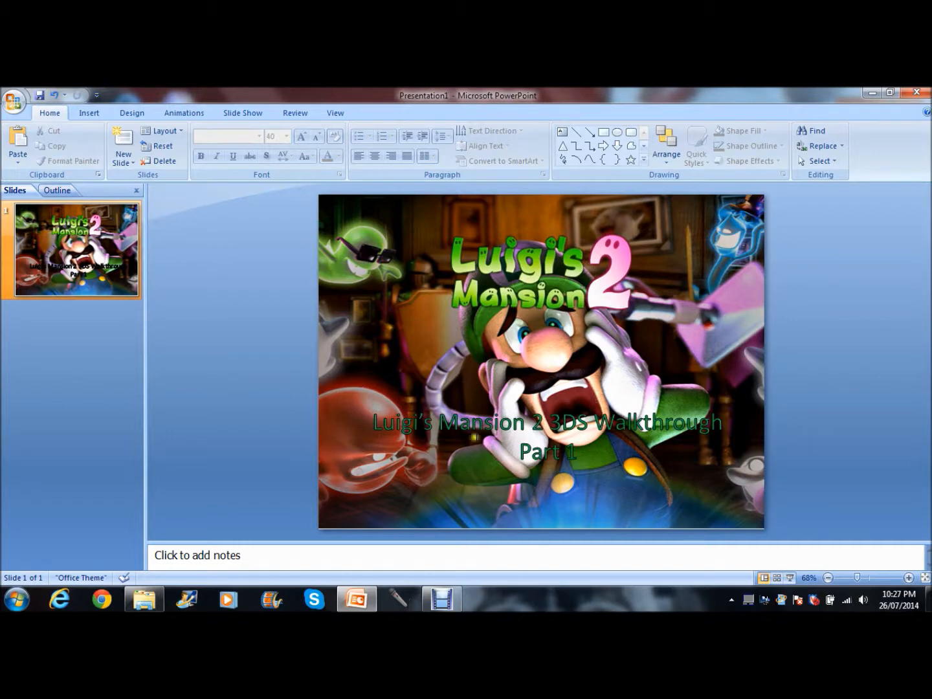
Play the slide show from the beginning to check the restyled title at full screen, and exit it
click(242, 113)
click(20, 149)
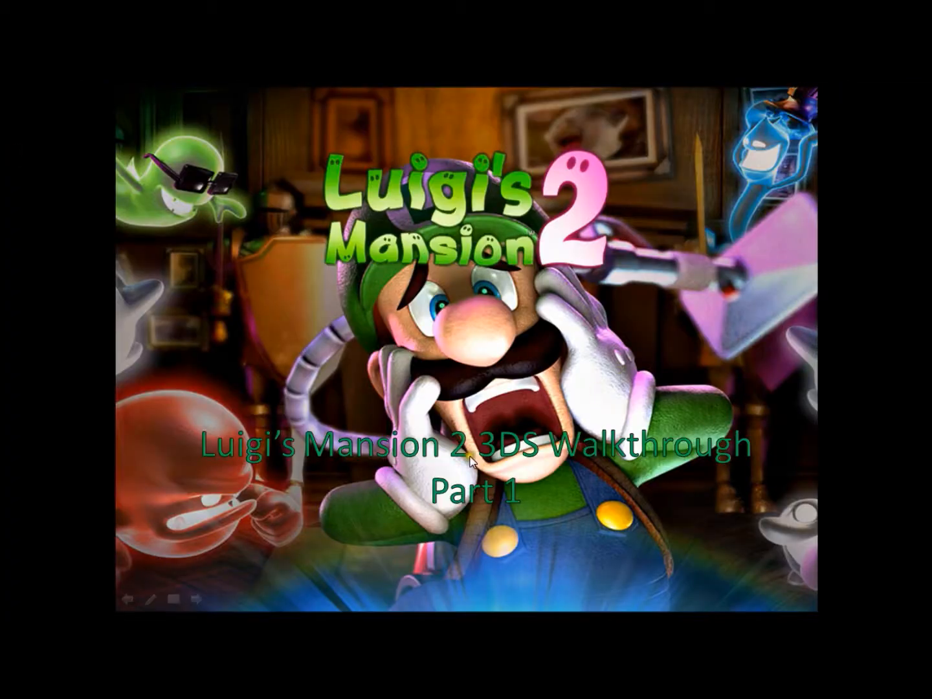
click(389, 395)
click(409, 393)
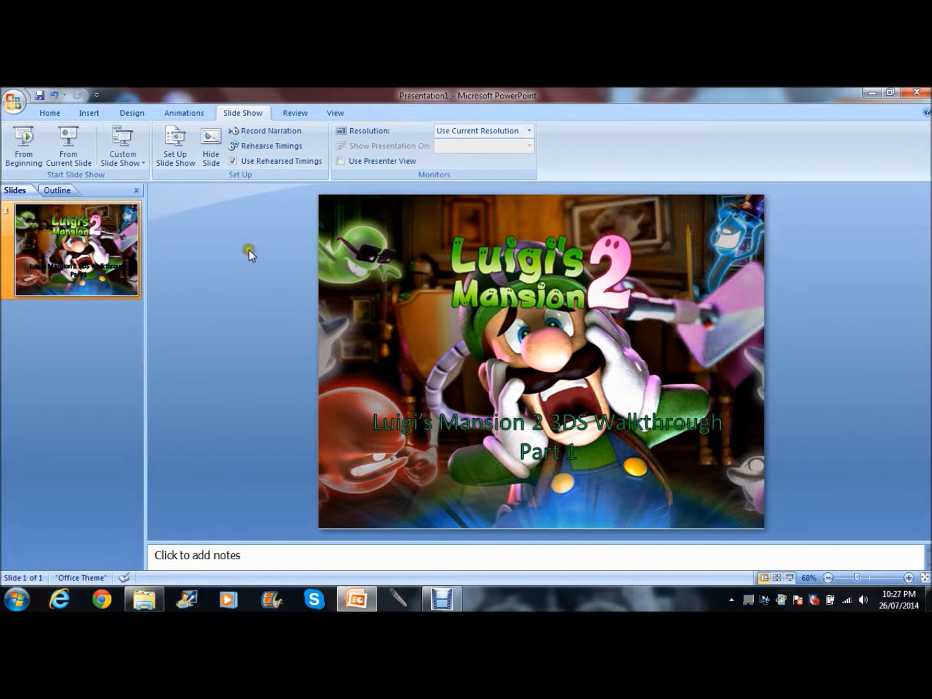
Save only the current slide as JPEG "Luigi's Mansion 2 3DS Walkthrough Part 1" in Documents, and close the presentation without saving its changes
click(50, 113)
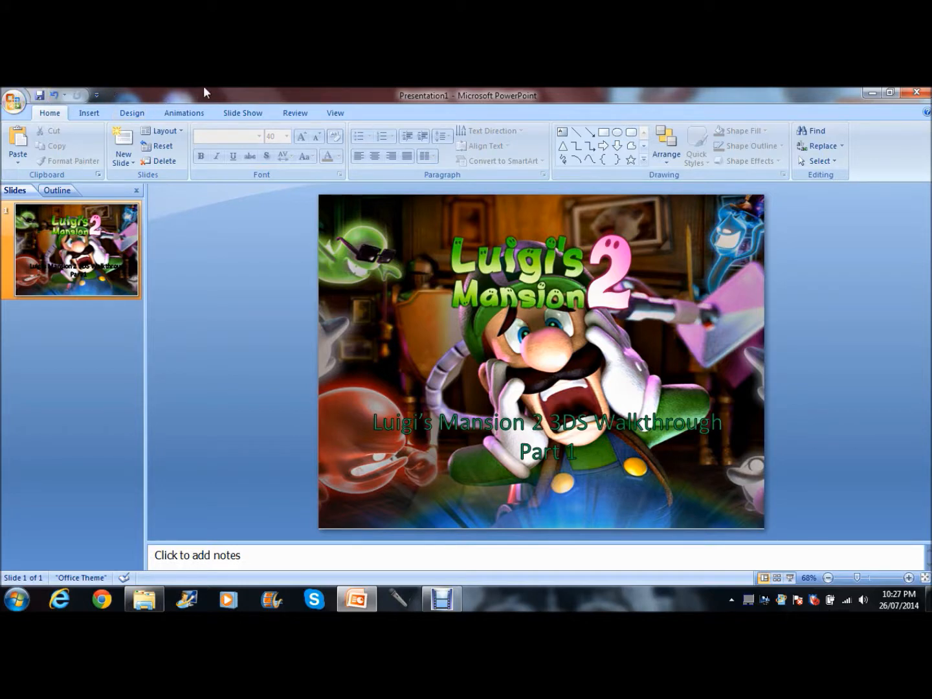
click(15, 101)
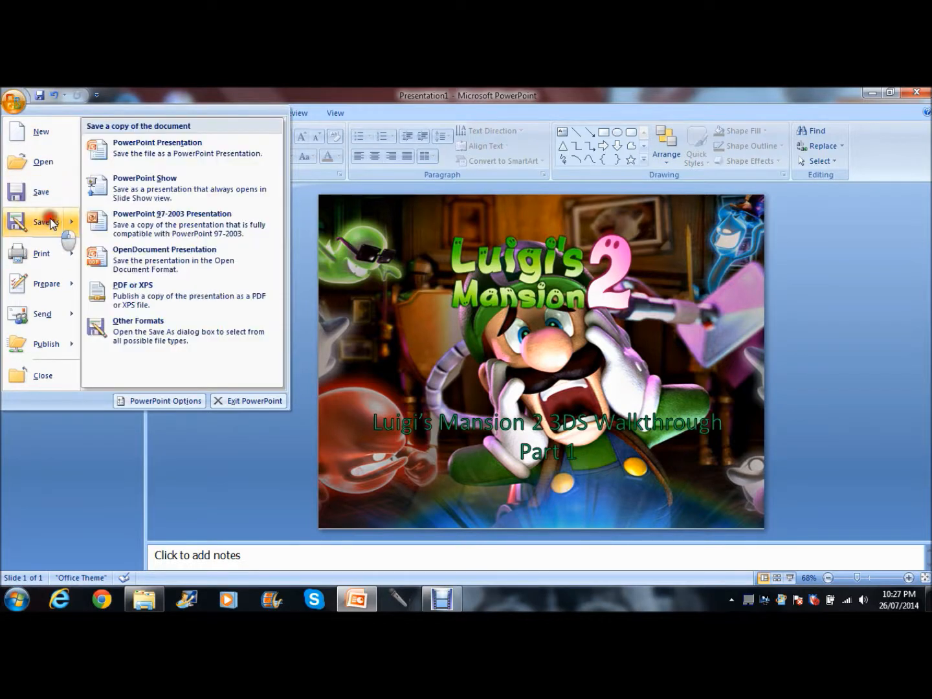
click(50, 219)
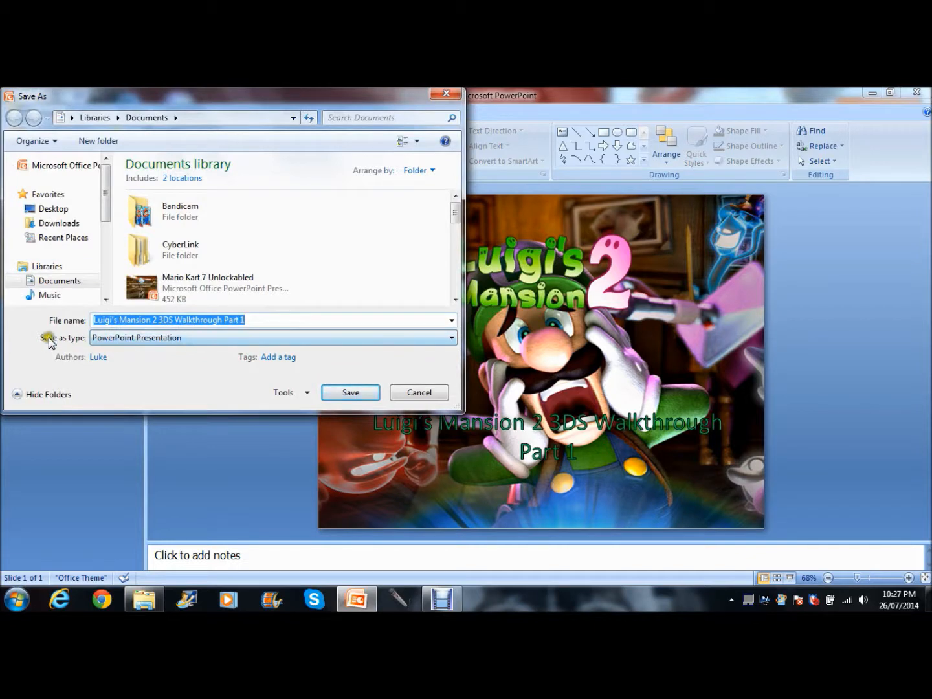
click(108, 341)
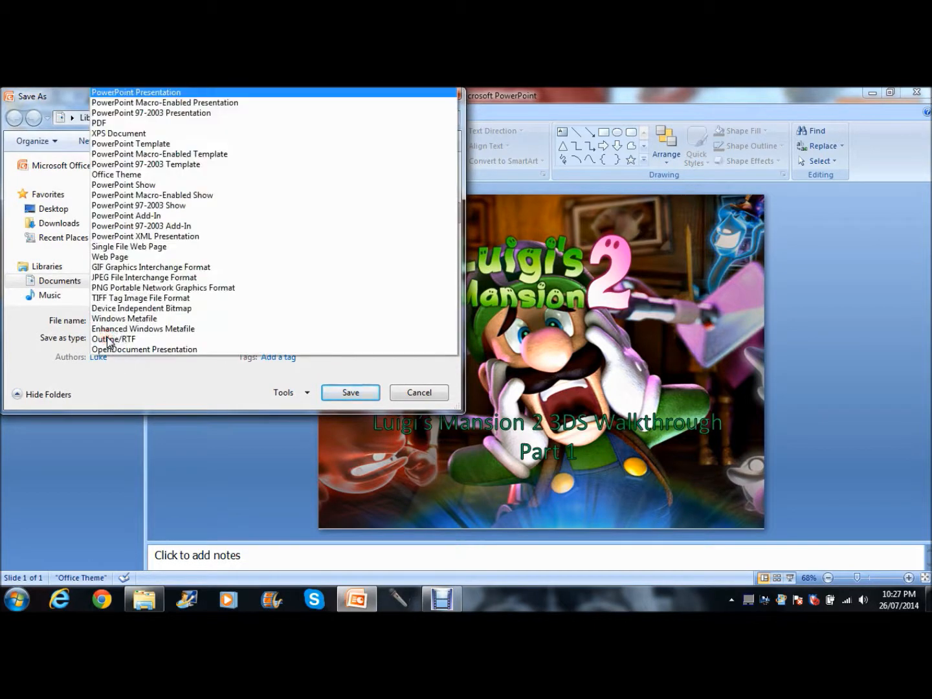
click(107, 279)
click(139, 339)
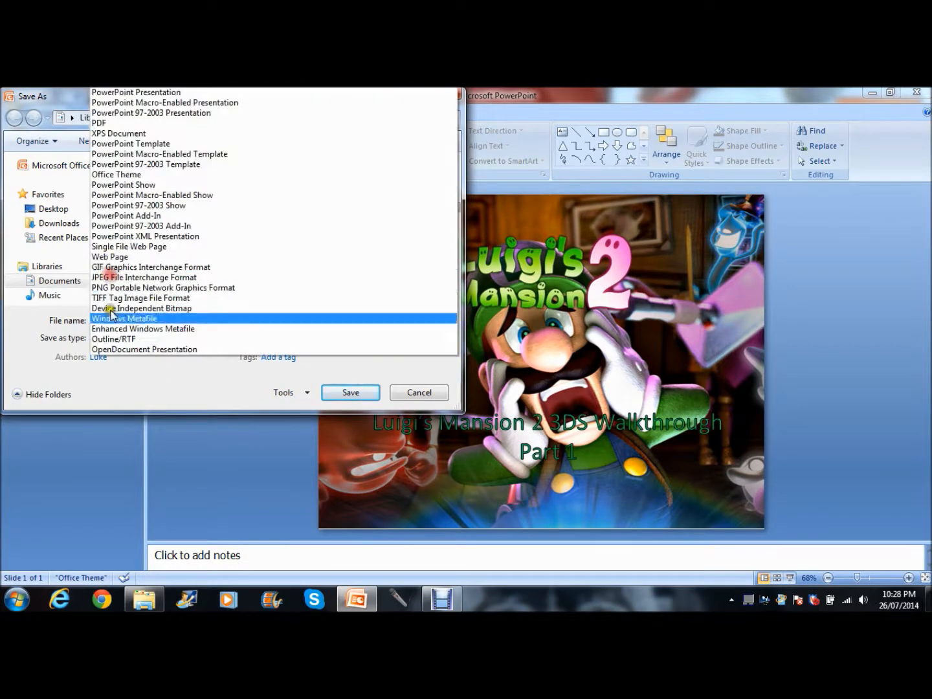
click(45, 343)
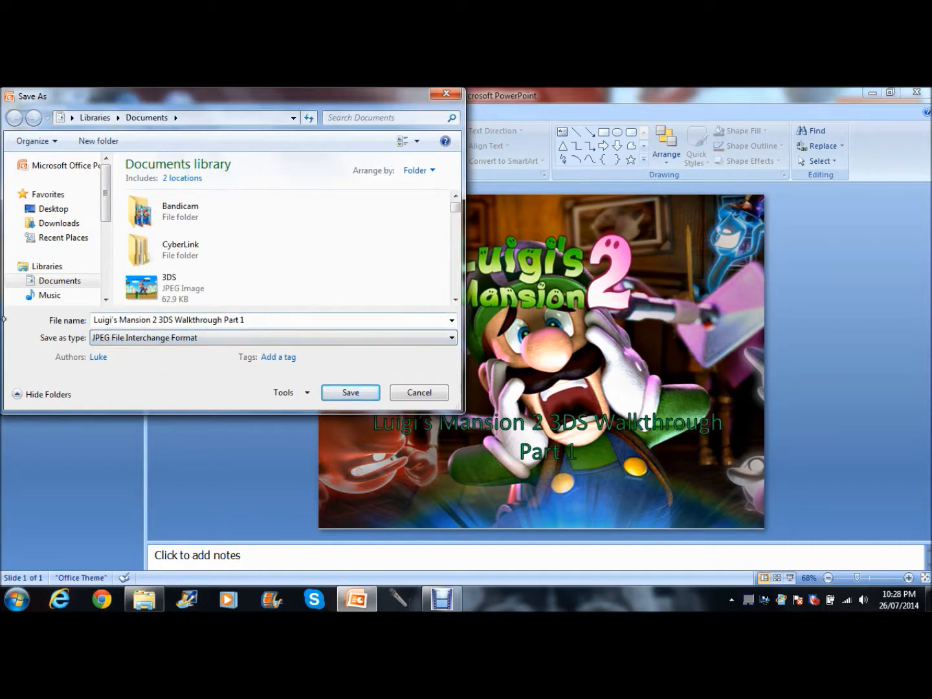
click(351, 393)
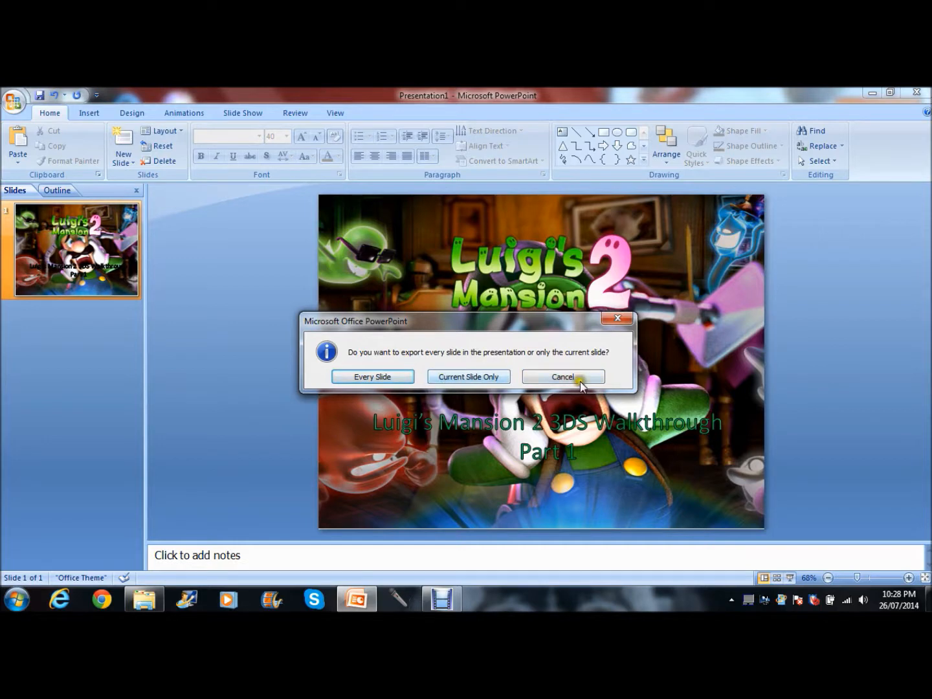
click(470, 378)
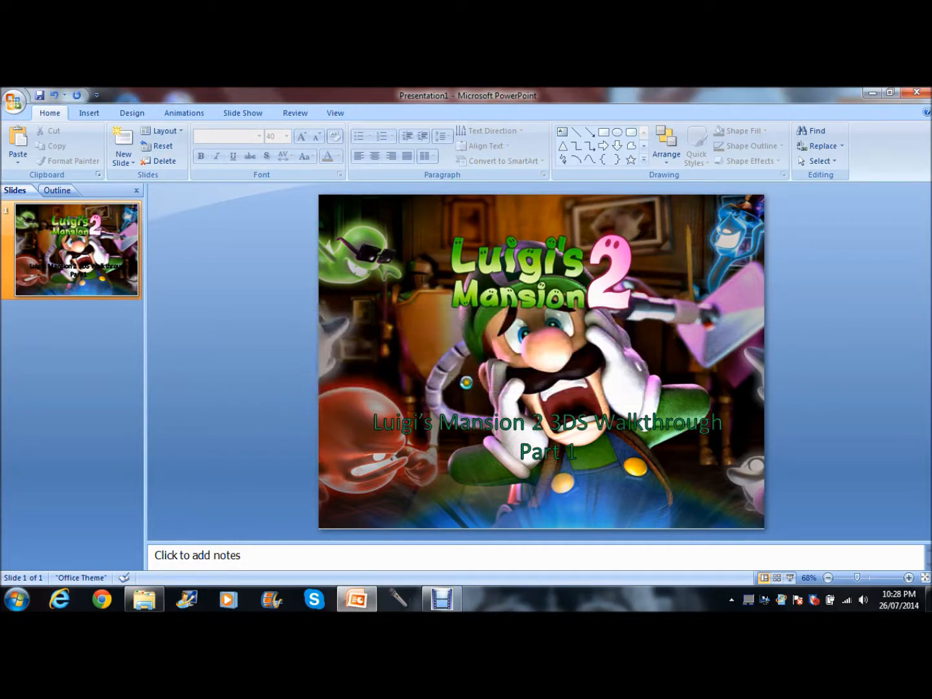
click(917, 92)
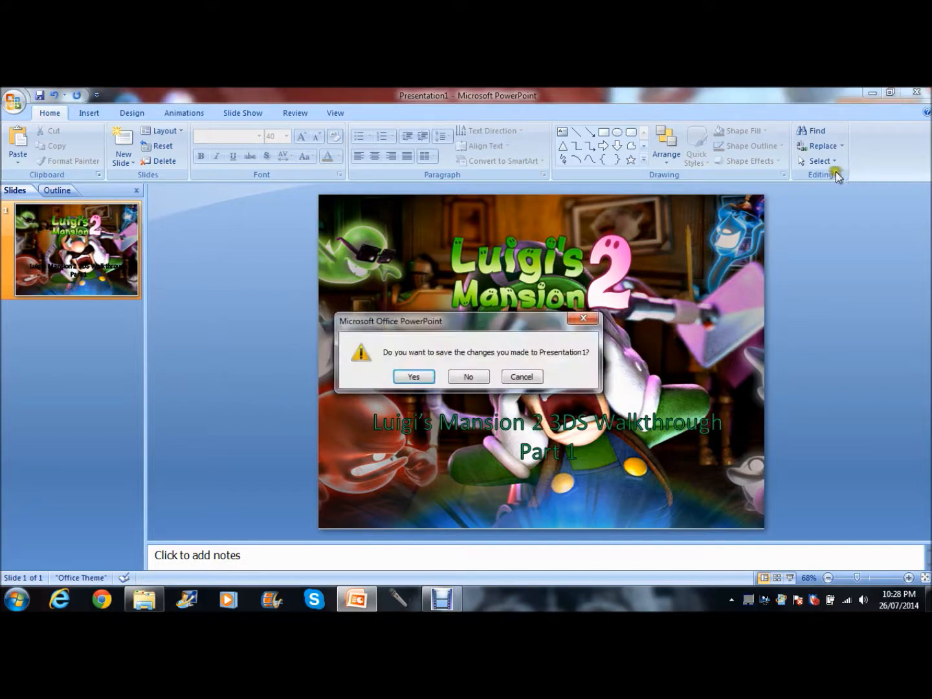
click(481, 377)
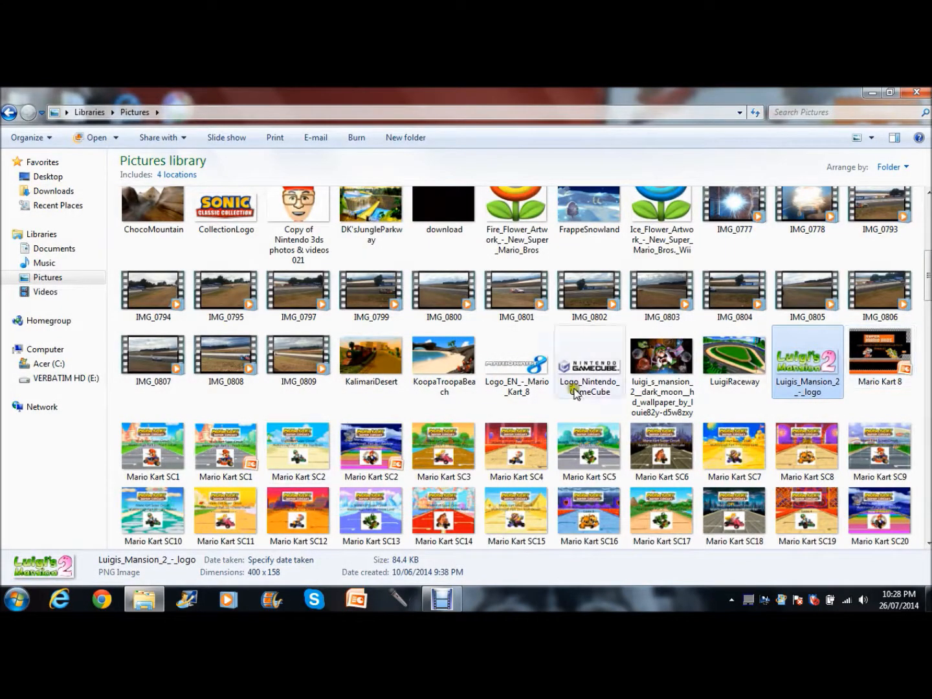
Find the Luigi's Mansion 2 3DS Walkthrough Part 1 JPEG in the Documents library, open it to check the image, and close the viewer
scroll(298, 453, up, 10)
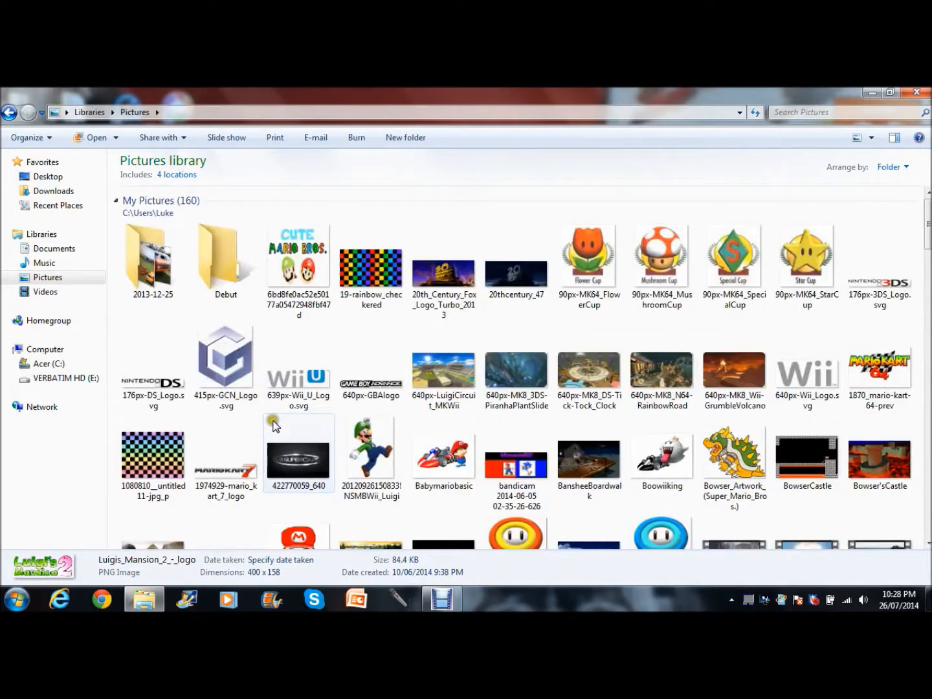
click(55, 248)
click(568, 387)
scroll(566, 387, down, 3)
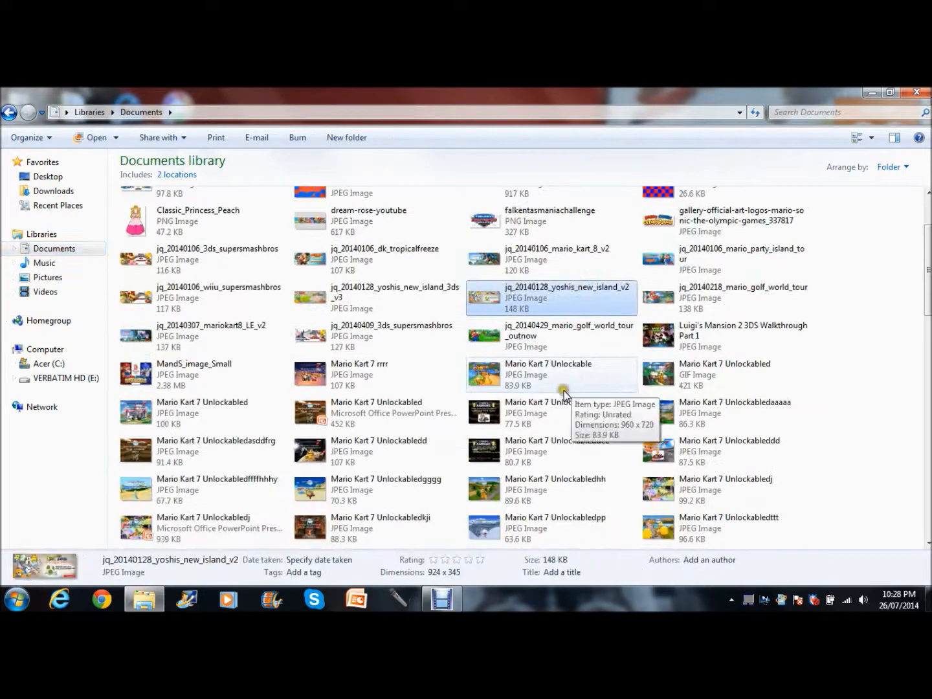
scroll(626, 409, down, 3)
scroll(626, 410, up, 3)
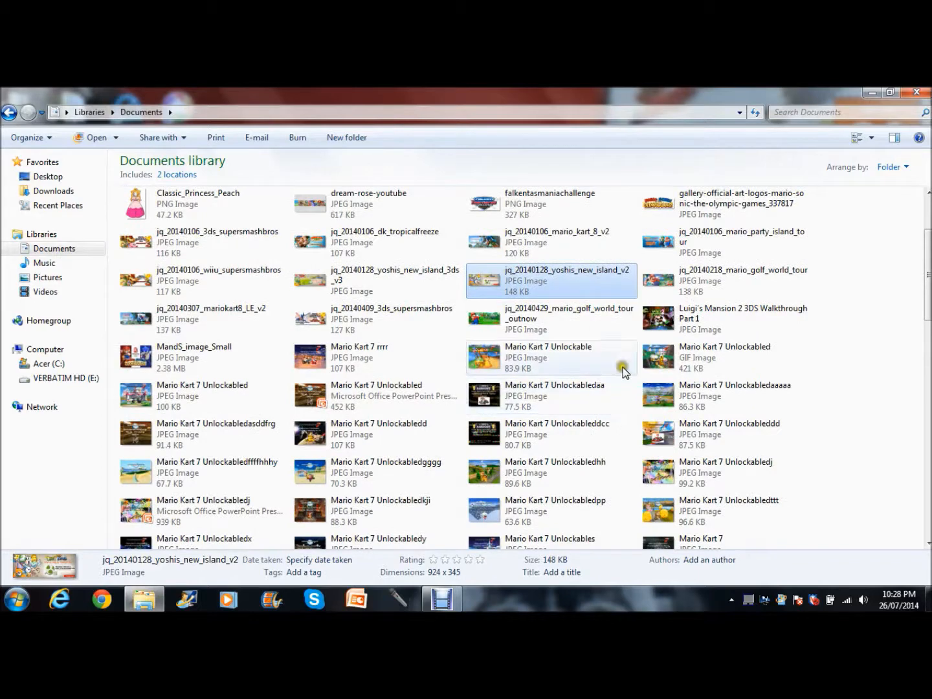
click(694, 312)
double_click(694, 311)
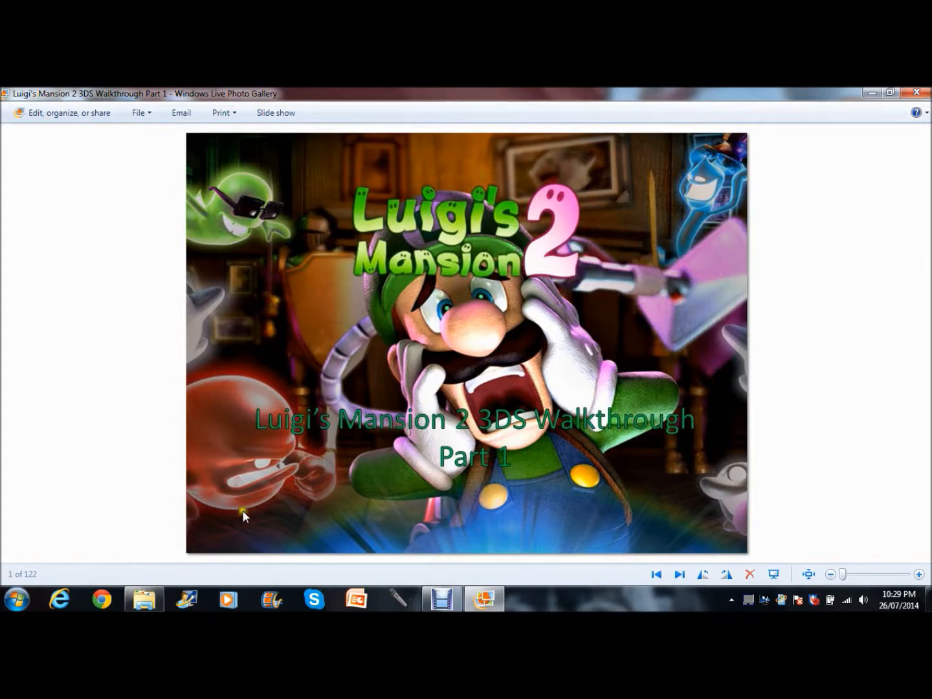
click(923, 92)
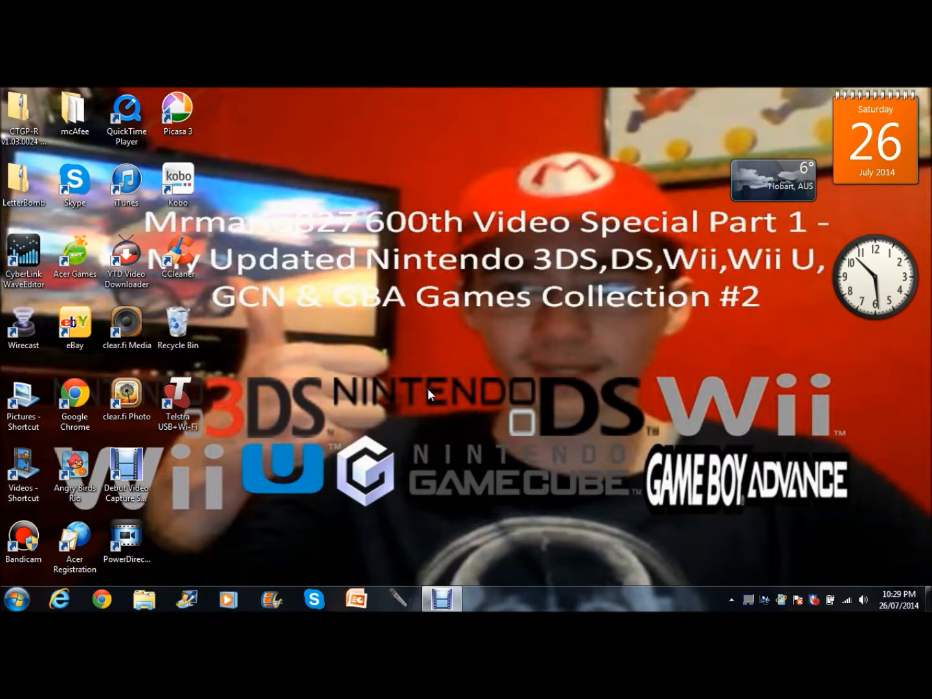
click(411, 369)
click(350, 357)
click(453, 592)
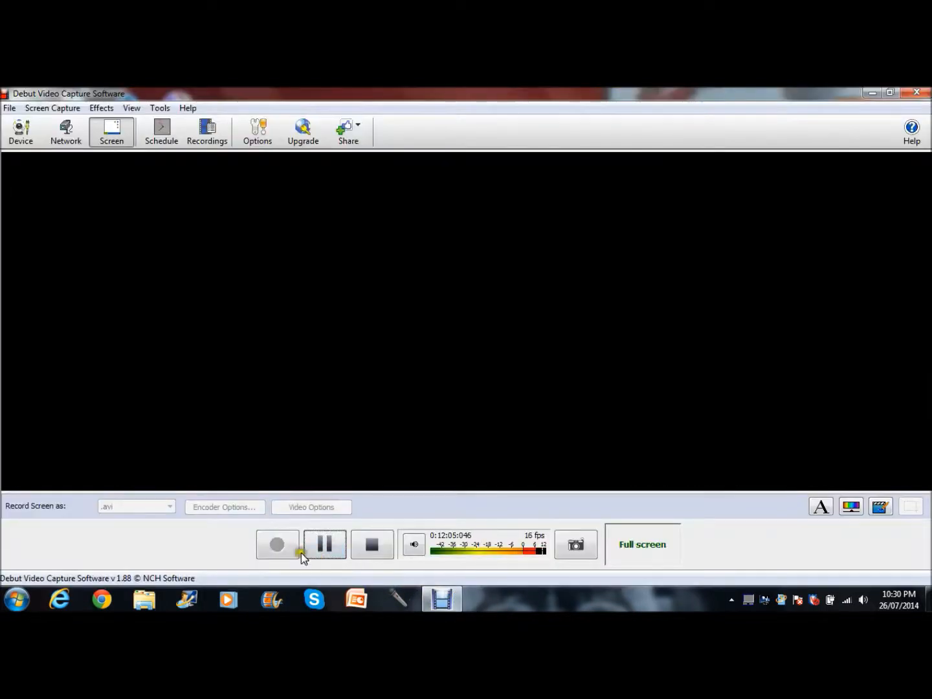
click(373, 545)
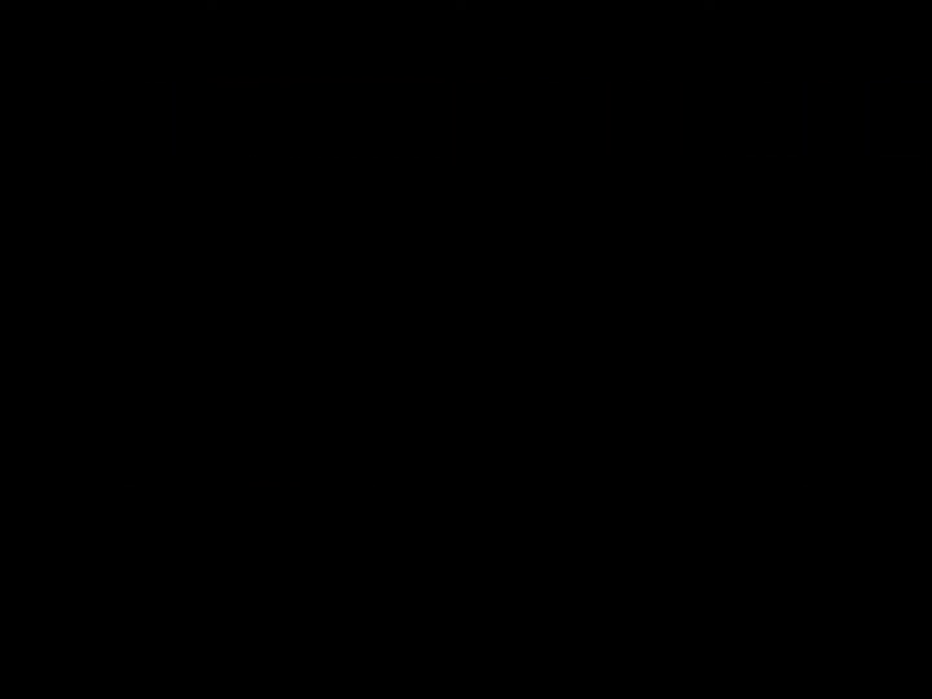